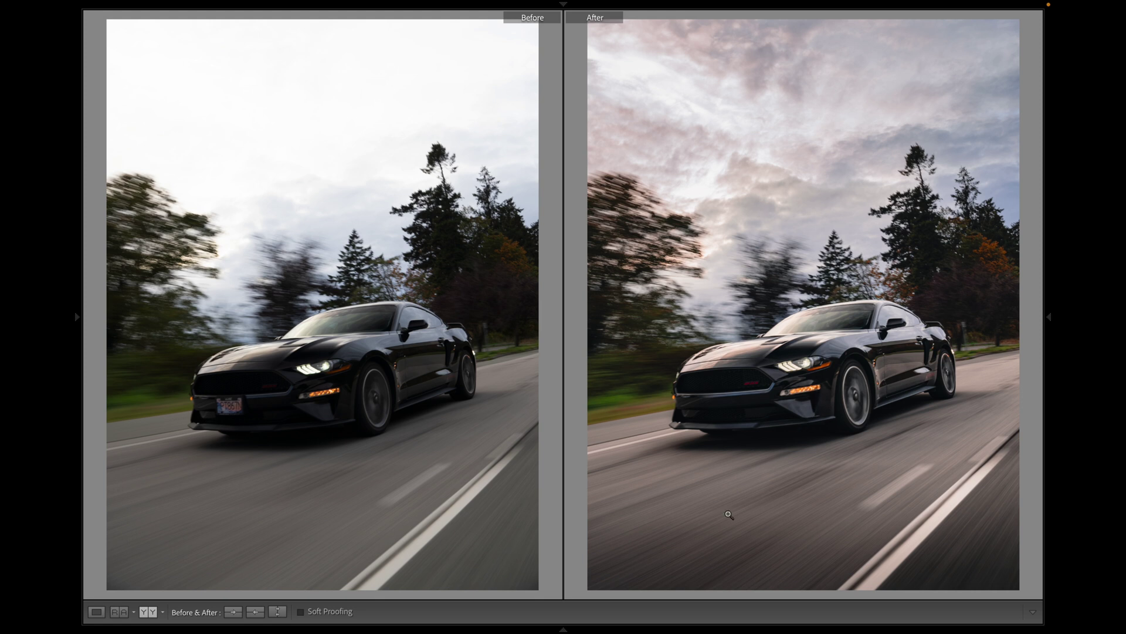
- Exit the Before/After comparison so Copy 1 of DSC05046.ARW shows alone in Loupe view
right_click(565, 607)
key("Escape")
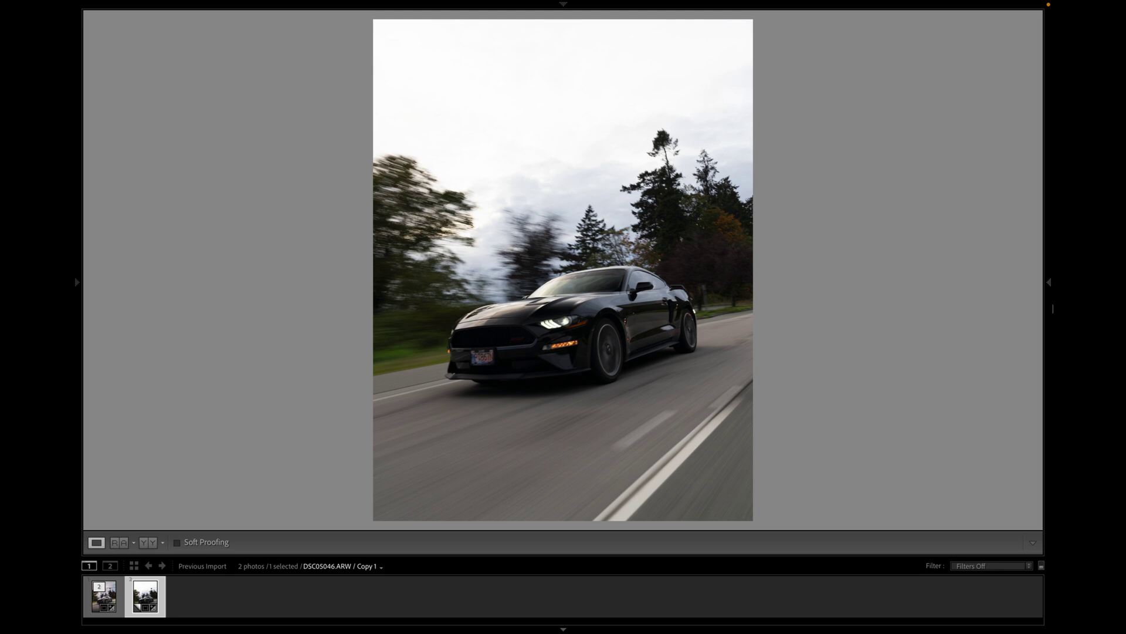
- Switch the Loupe overlay to Info 2 exposure and lens details, with side panels hidden
key("F8")
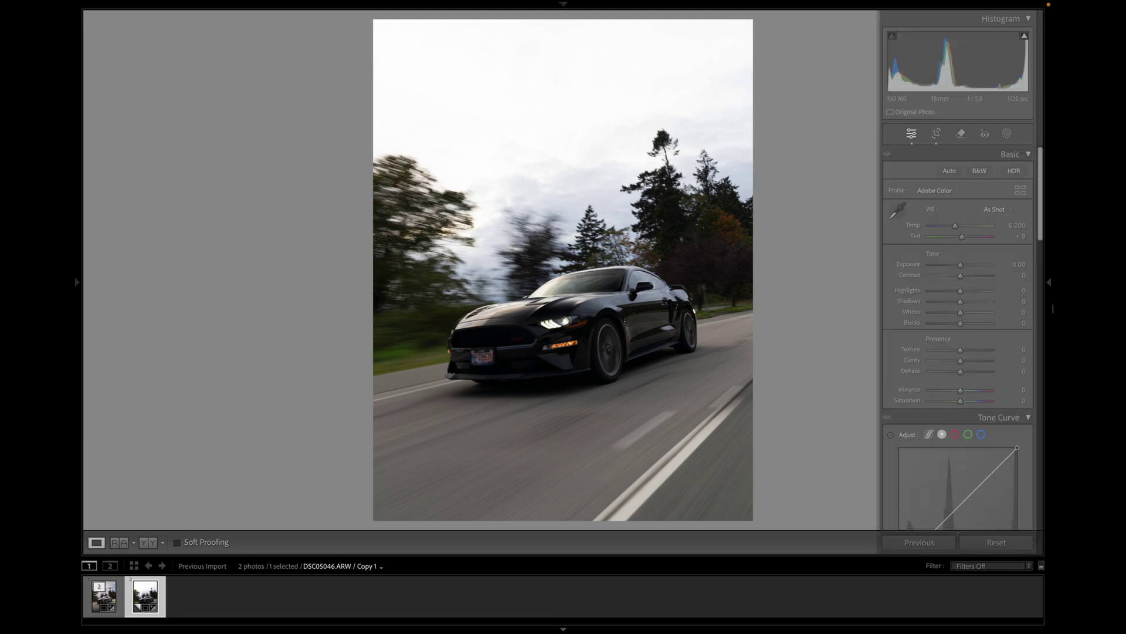
key("i")
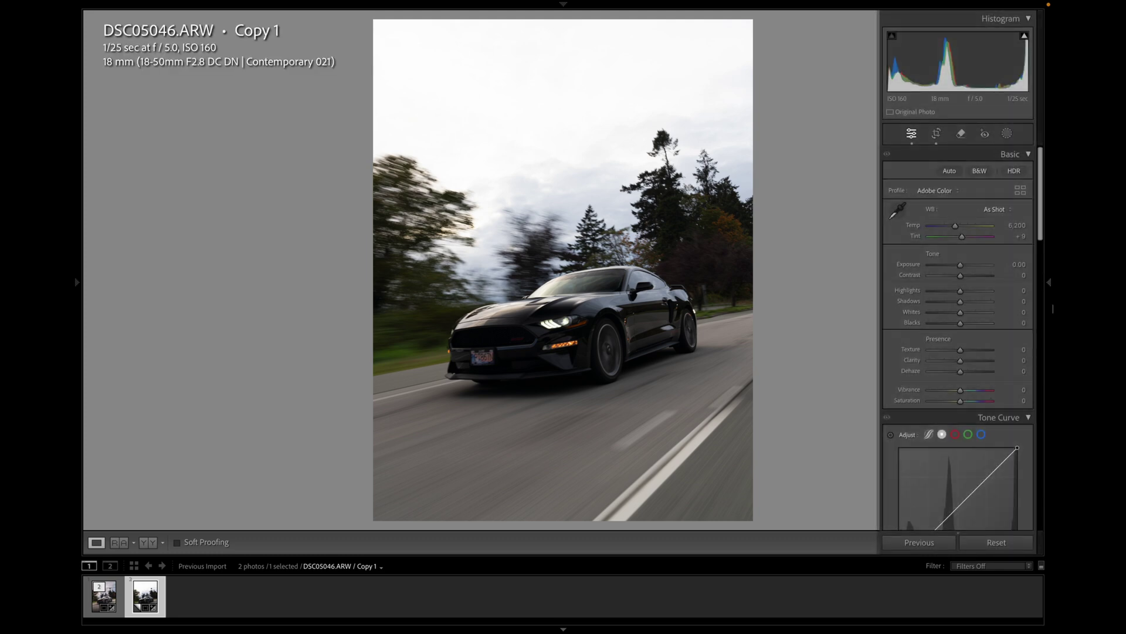
key("F8")
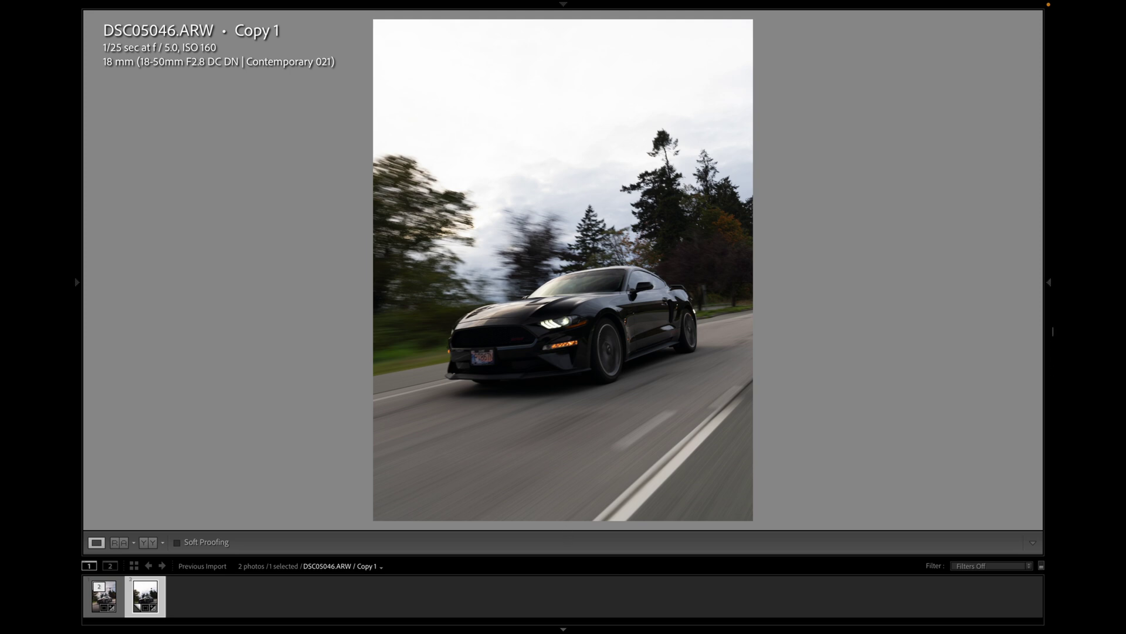
- In the Basic panel, set Highlights -87, Shadows +21, Whites -3 and Blacks -4 while watching clipping
left_click(1049, 282)
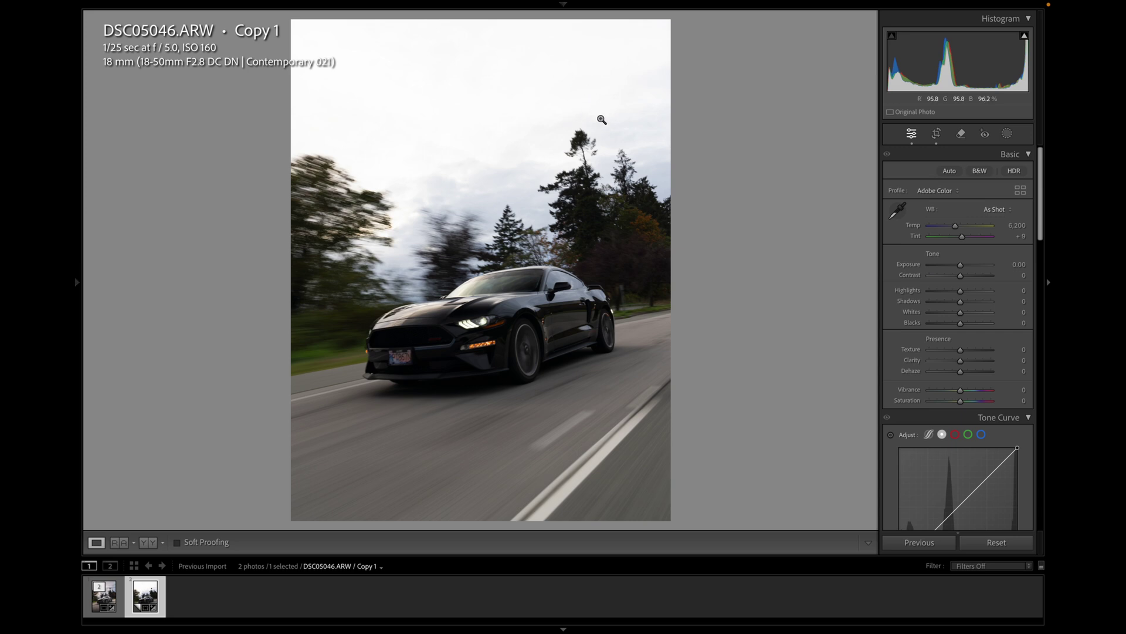
left_click(938, 294)
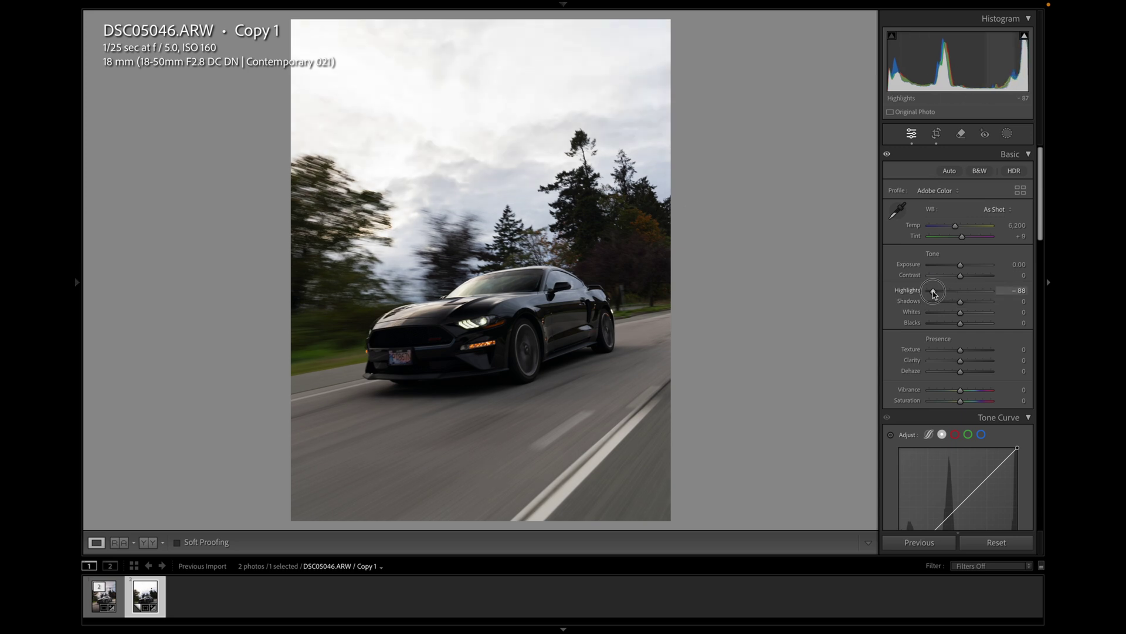
left_click_drag(935, 294, 935, 294)
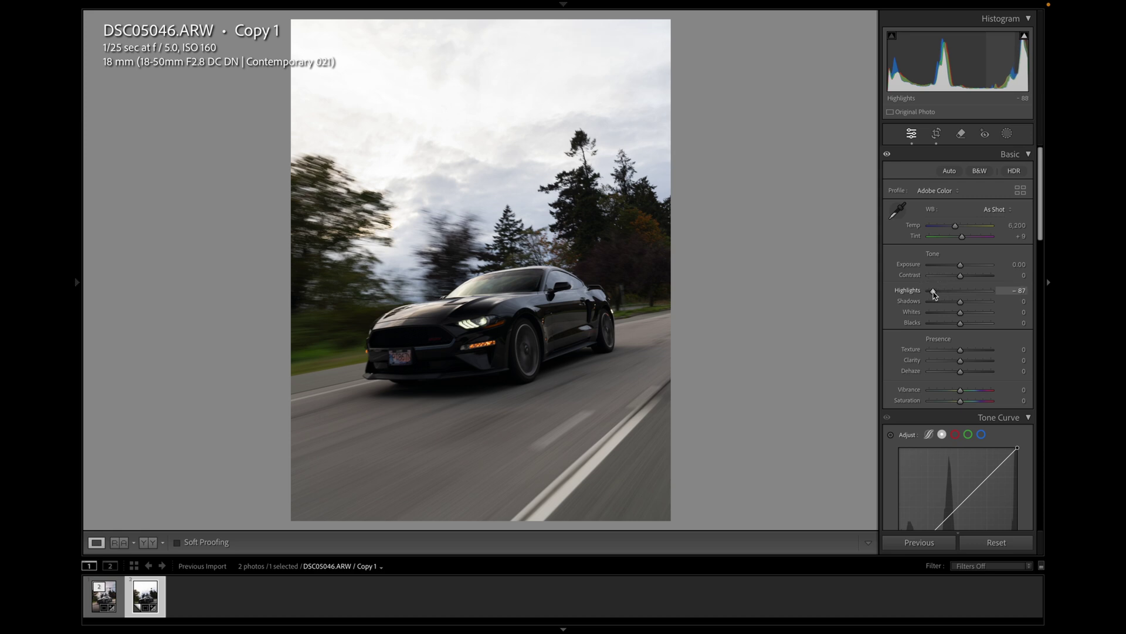
left_click(966, 305)
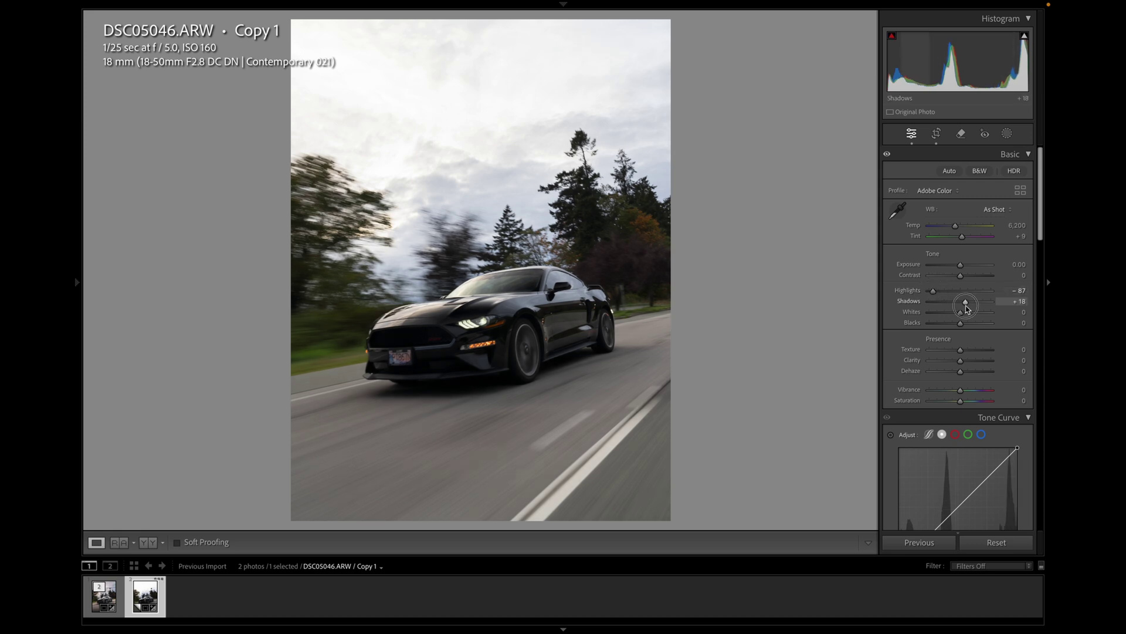
left_click_drag(966, 308, 968, 309)
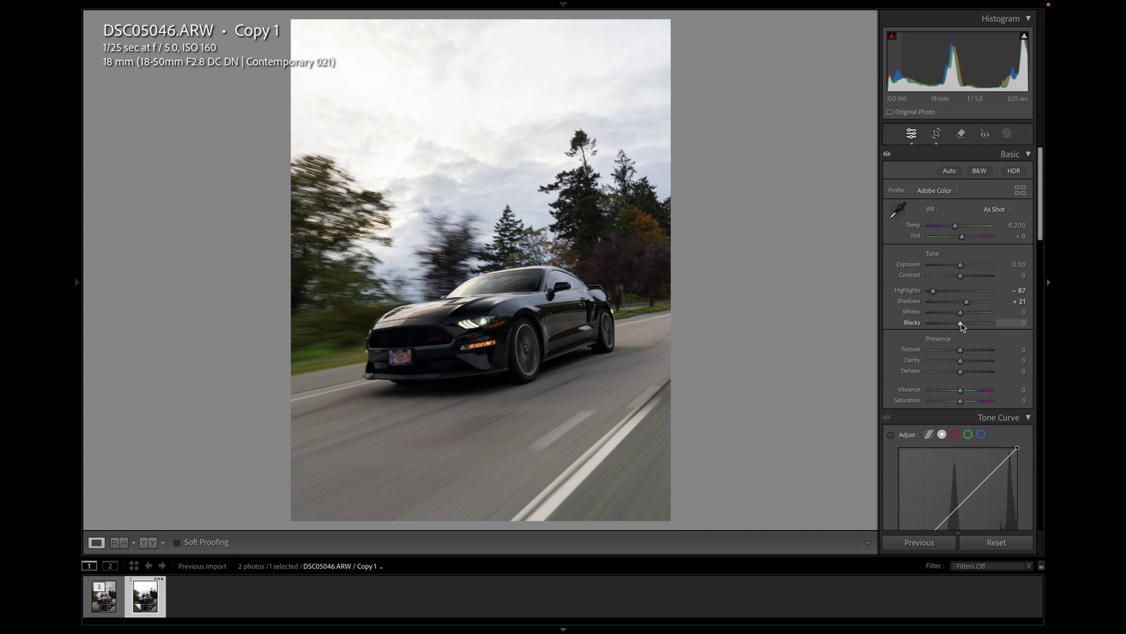
left_click(961, 324, "alt")
left_click_drag(962, 327, 961, 327, "alt")
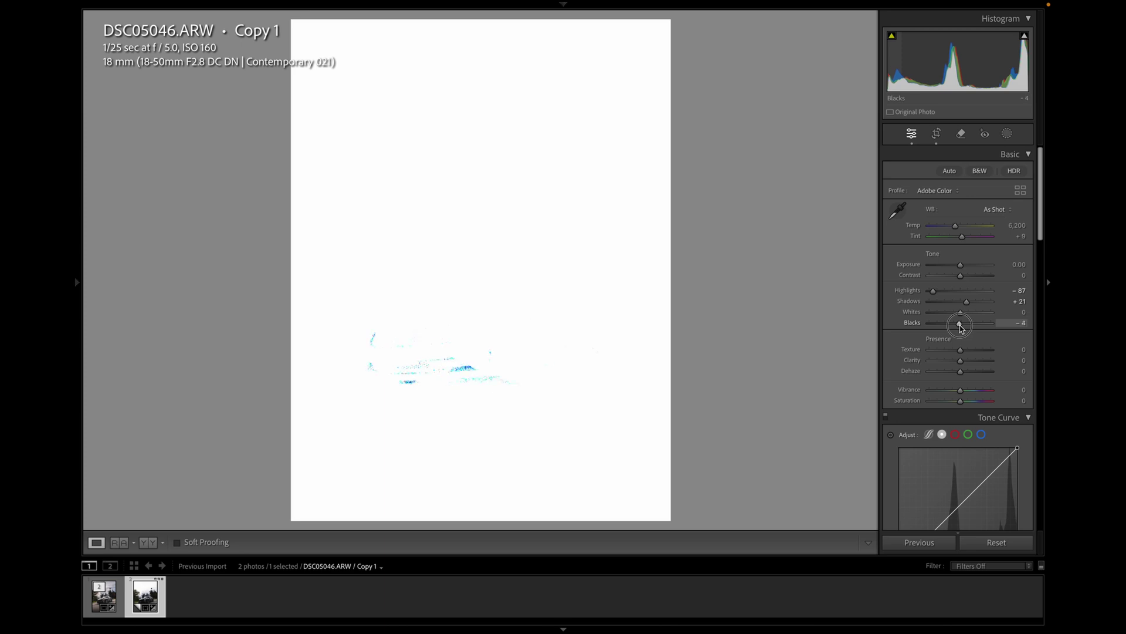
left_click_drag(960, 328, 961, 321, "alt")
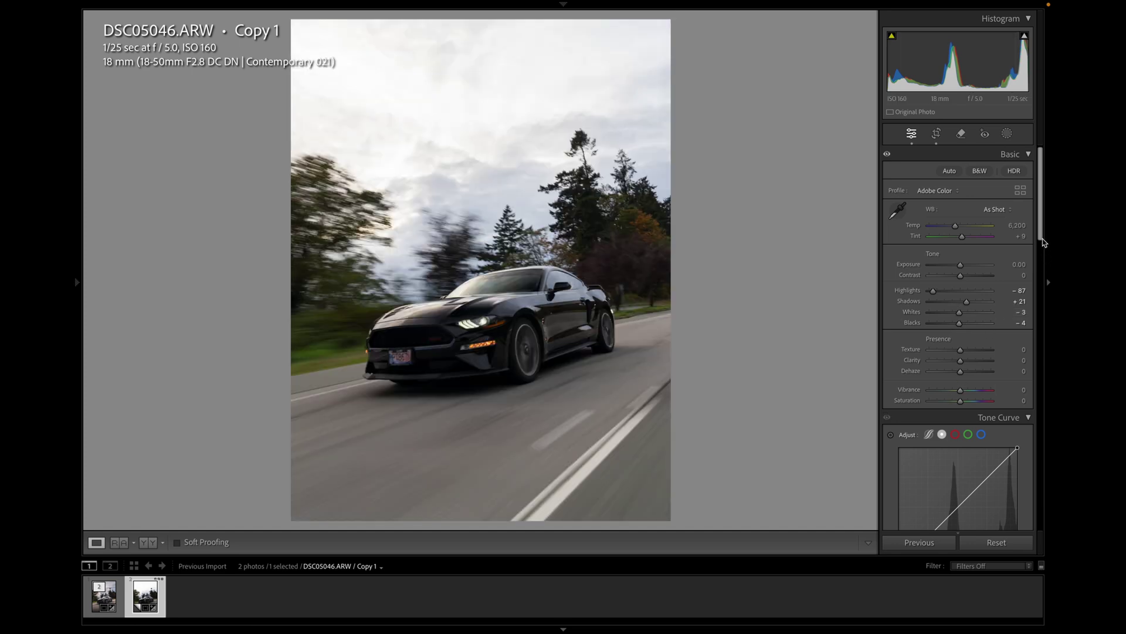
- Enter +10 for Texture, Clarity and Dehaze in the Presence section
mouse_move(1042, 235)
left_mouse_down()
mouse_move(1041, 253)
mouse_move(1042, 244)
left_mouse_up()
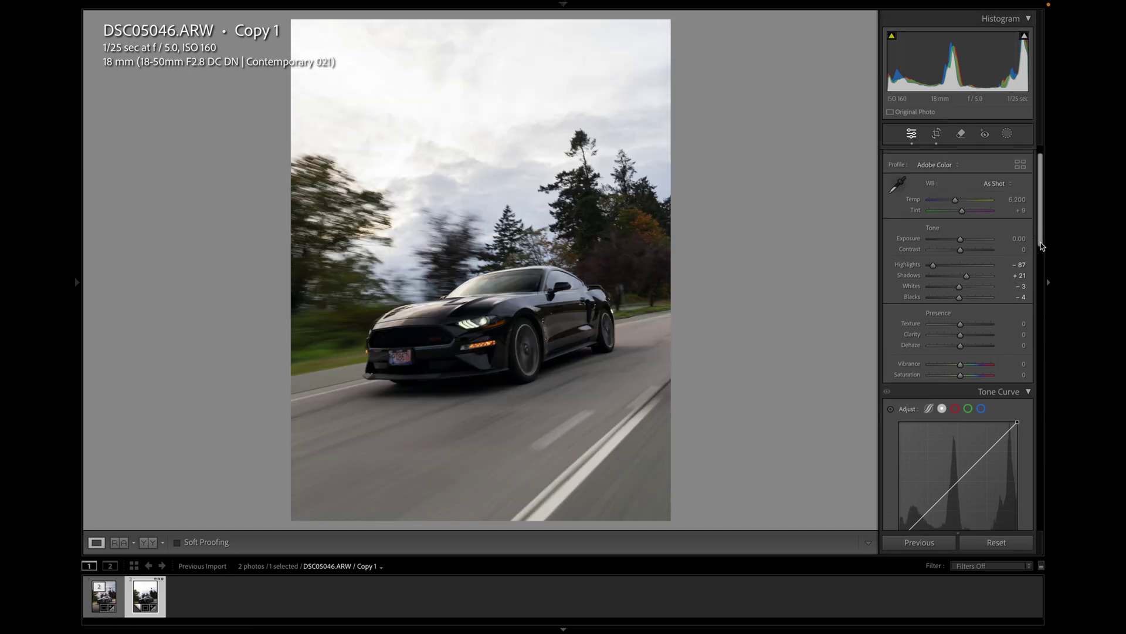
left_click(1006, 326)
type("10")
key("Tab")
type("10")
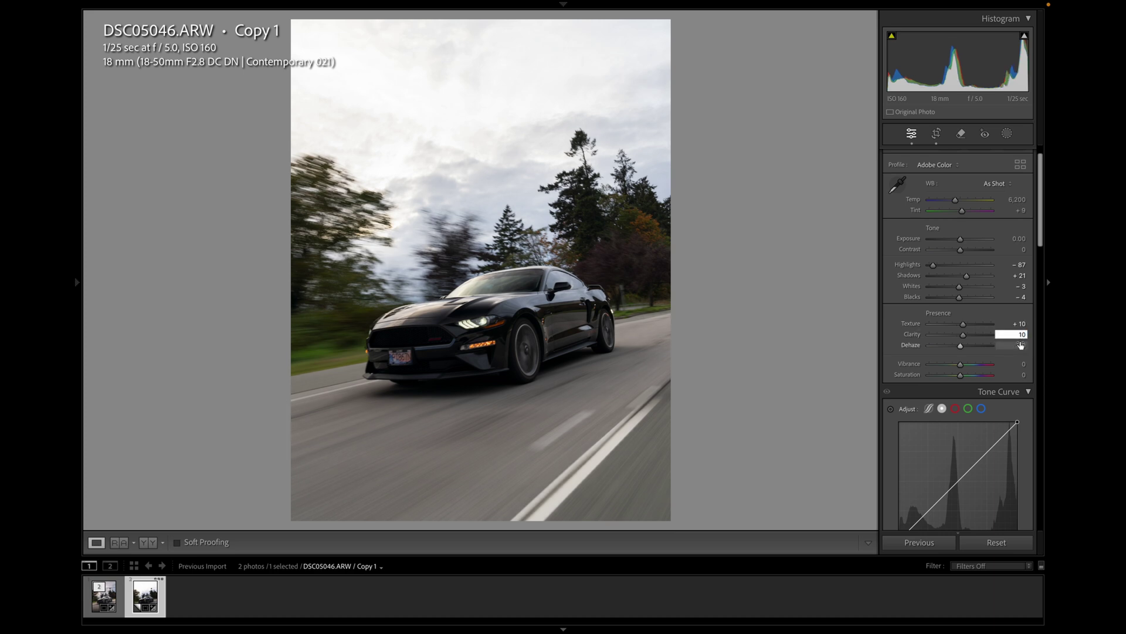
left_click(1021, 345)
key("Return")
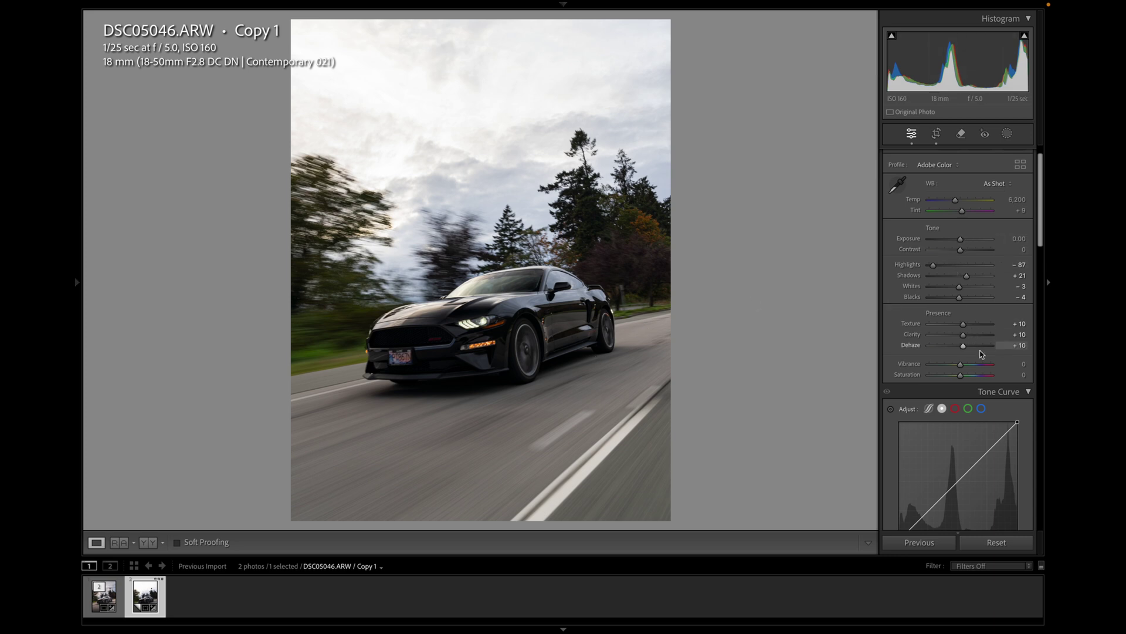
- Set Vibrance to +10
scroll(1042, 241, "down", 1)
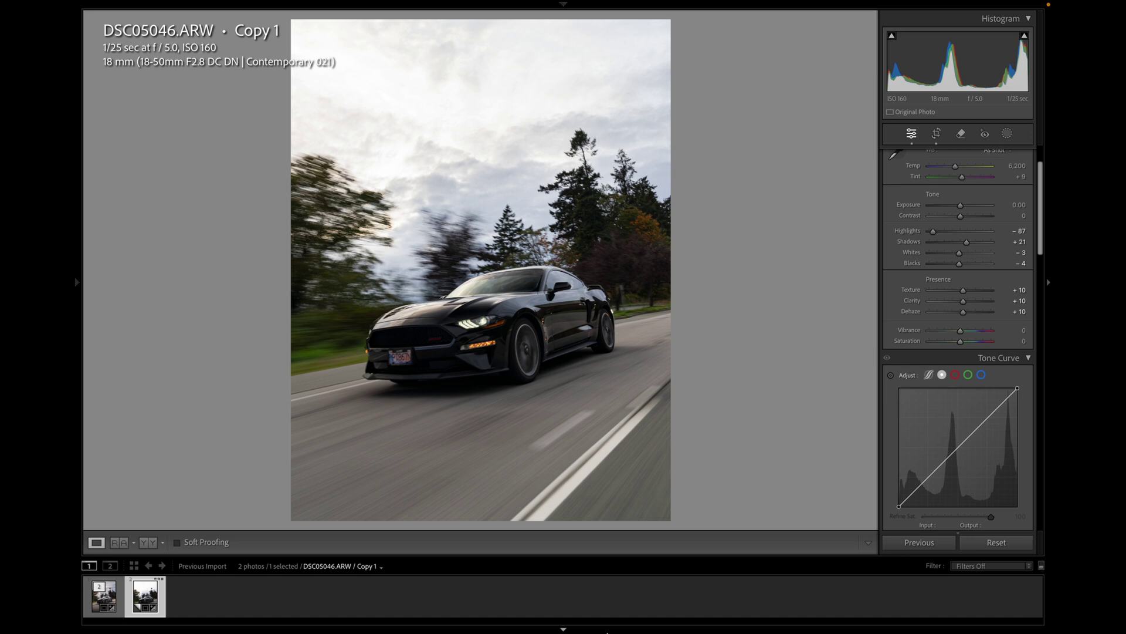
left_click(966, 332)
left_click_drag(967, 336, 964, 336)
left_click_drag(1042, 254, 1043, 280)
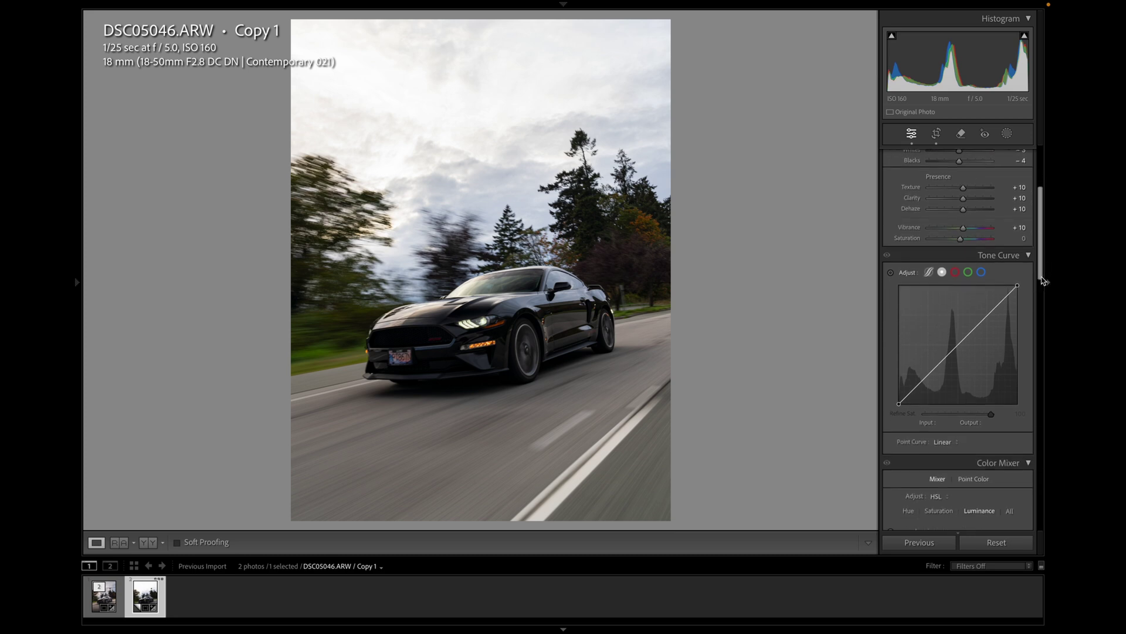
- Add midtone, highlight and shadow points to the point tone curve, undoing one stray point
left_click(959, 345)
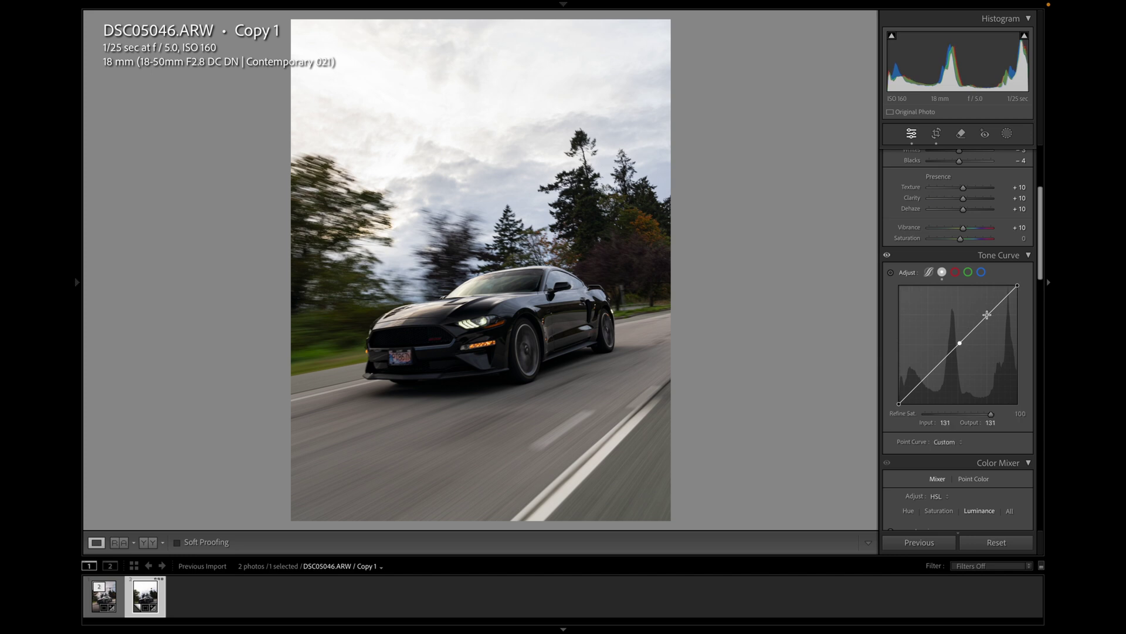
left_click(988, 315)
left_click(929, 372)
left_click(915, 388)
left_click(900, 405)
key("ctrl+z")
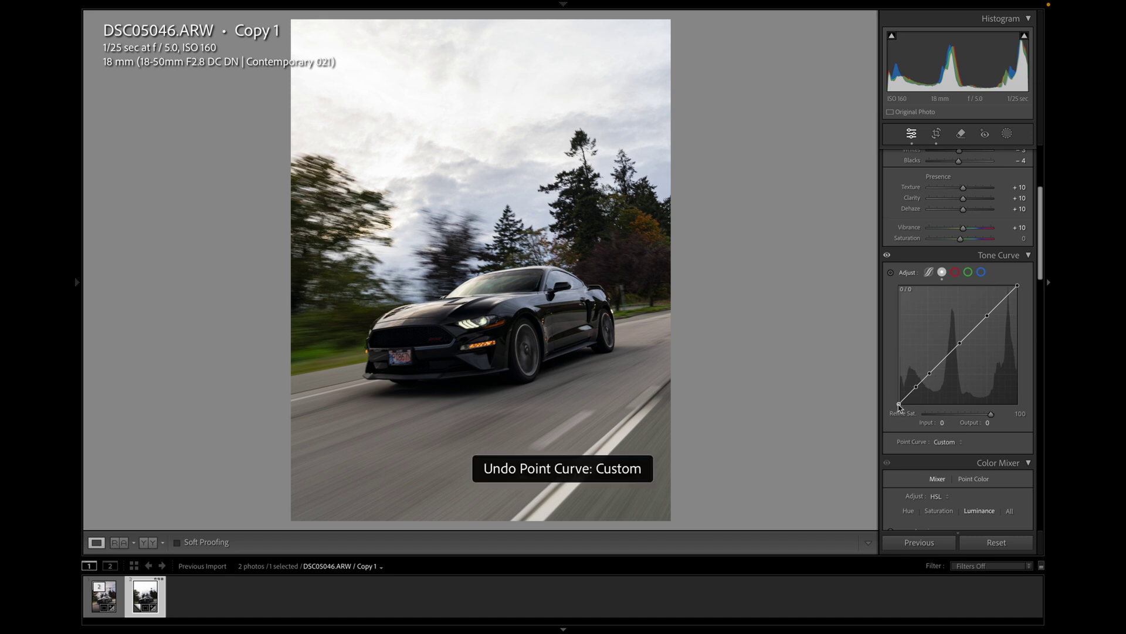
- Lift the curve's black point to 12 and lower the white point to 242
left_click_drag(899, 404, 874, 403)
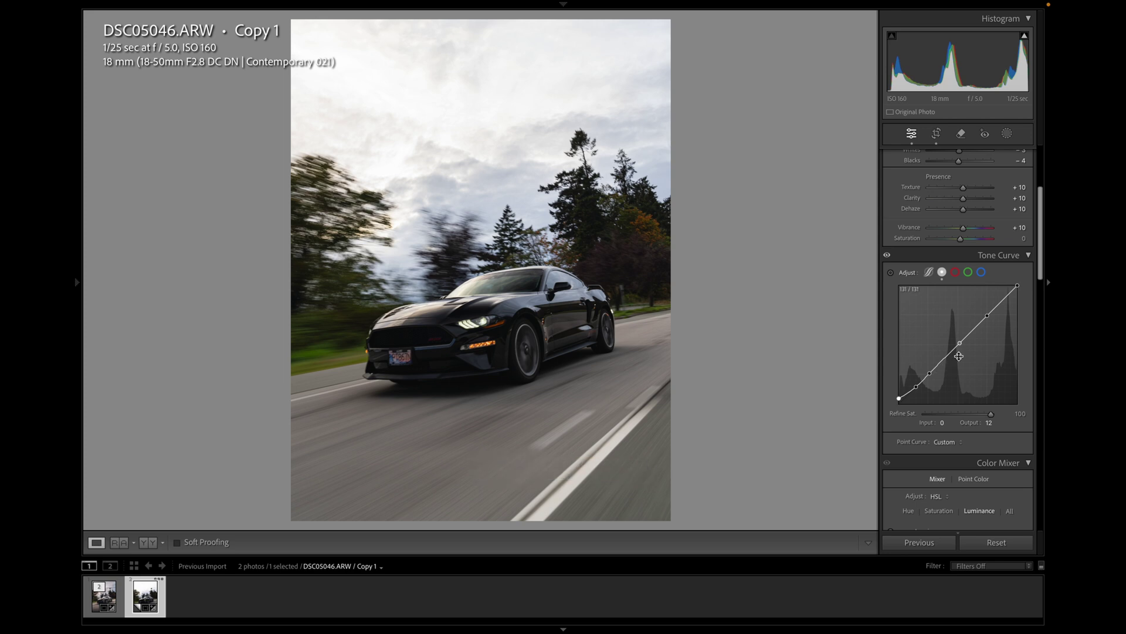
left_click_drag(963, 348, 1019, 289)
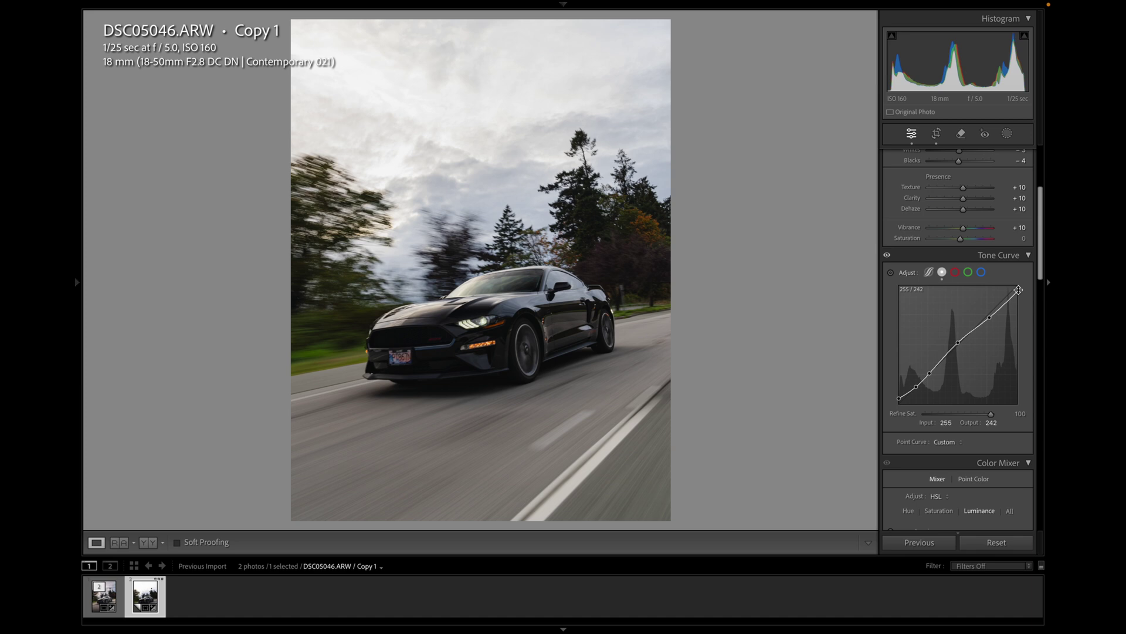
left_click_drag(1019, 290, 1018, 290)
left_click_drag(1041, 278, 1042, 320)
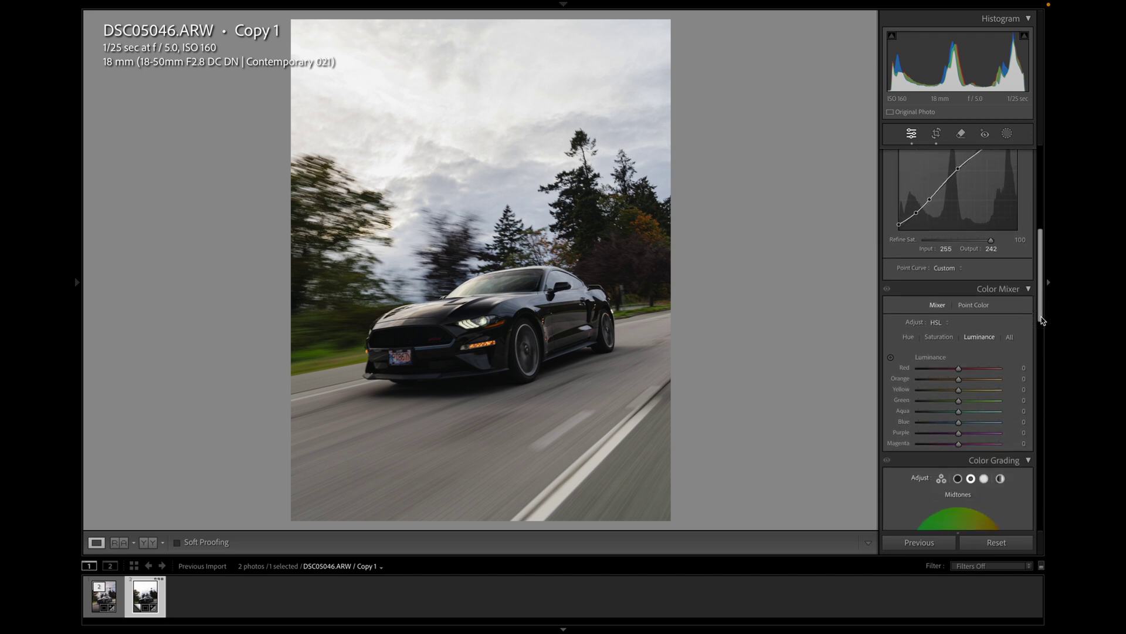
- In the HSL Hue tab, set Yellow hue to -37 and Green hue to -27
left_click(908, 338)
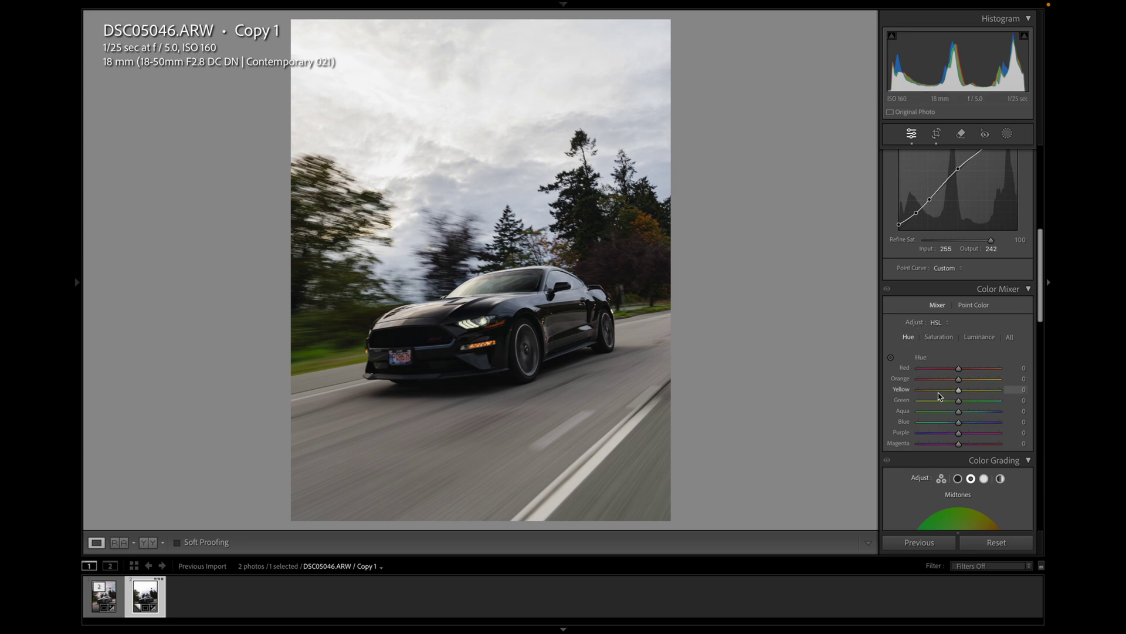
mouse_move(939, 397)
left_mouse_down()
mouse_move(954, 401)
mouse_move(902, 399)
mouse_move(1047, 410)
mouse_move(953, 400)
mouse_move(904, 408)
mouse_move(1009, 407)
mouse_move(886, 409)
mouse_move(1010, 406)
mouse_move(941, 411)
mouse_move(950, 412)
left_mouse_up()
- In the HSL Saturation tab, set Yellow to -5, Aqua to -100 and Blue to +6
left_click(941, 337)
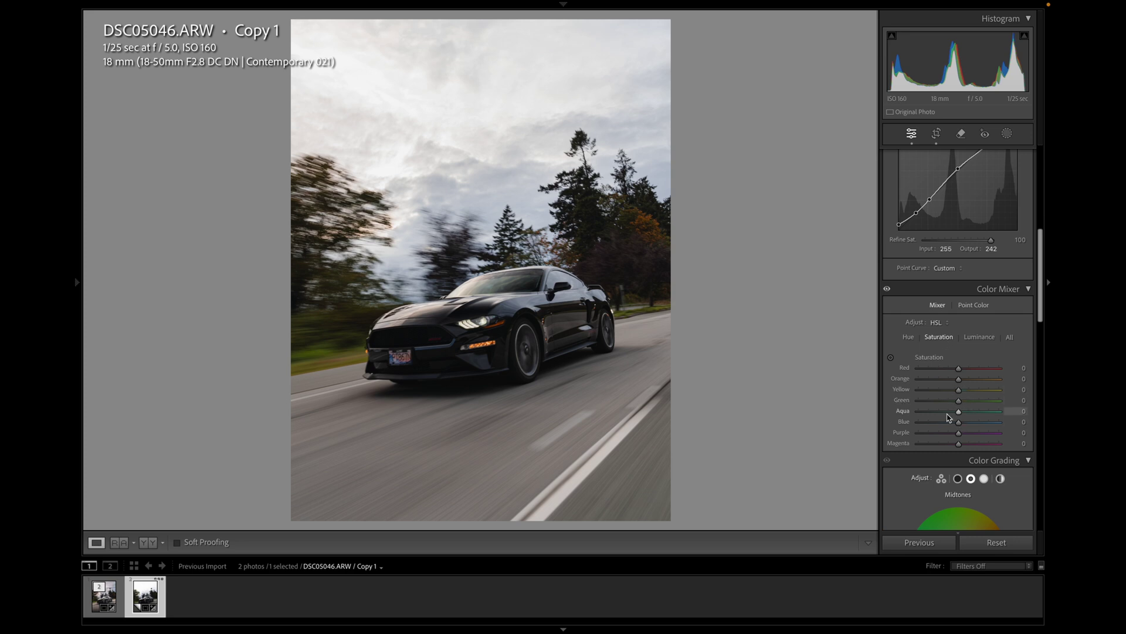
left_click_drag(958, 414, 726, 387)
left_click_drag(960, 394, 1051, 398)
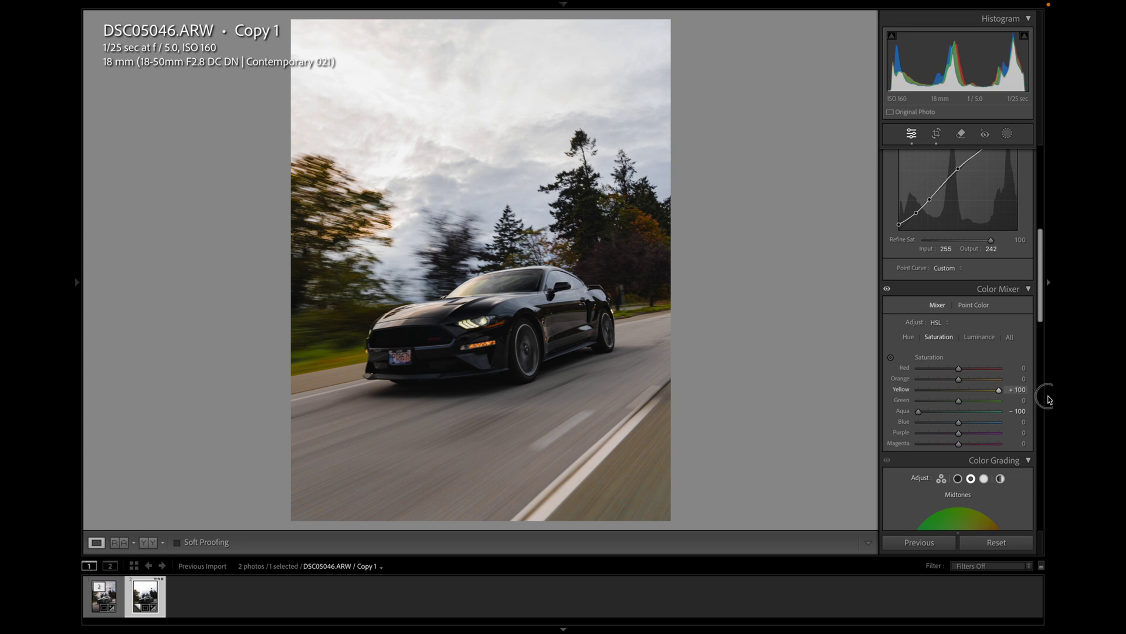
left_click_drag(1050, 399, 1041, 432)
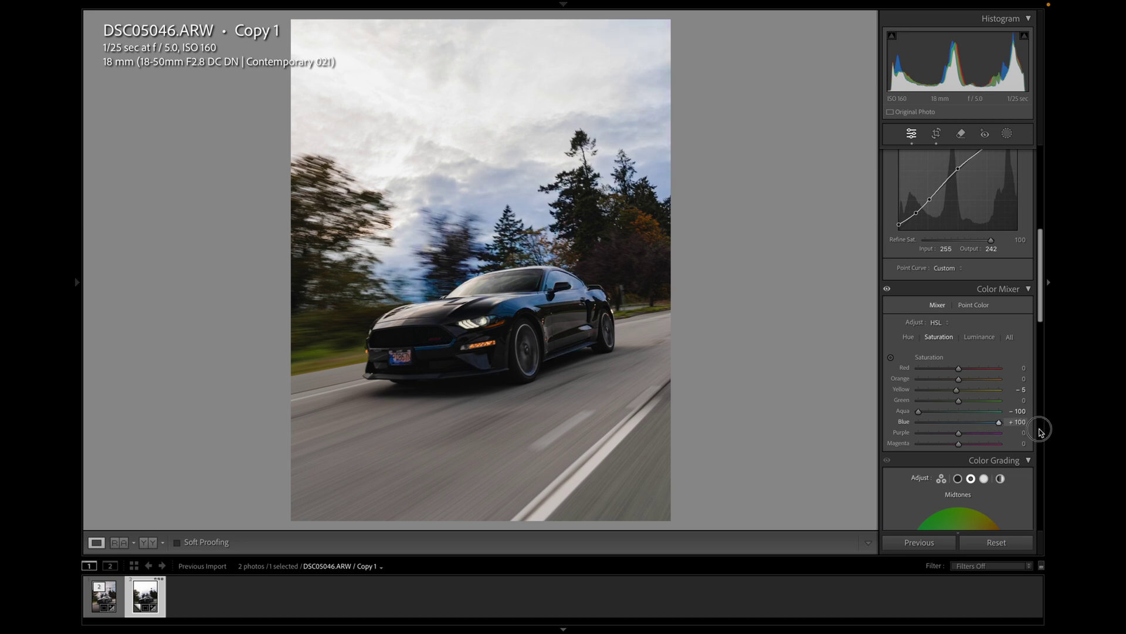
left_click_drag(1040, 432, 965, 440)
- Give the Color Grading shadows Hue 220 and Saturation 10
left_click_drag(1041, 317, 1037, 377)
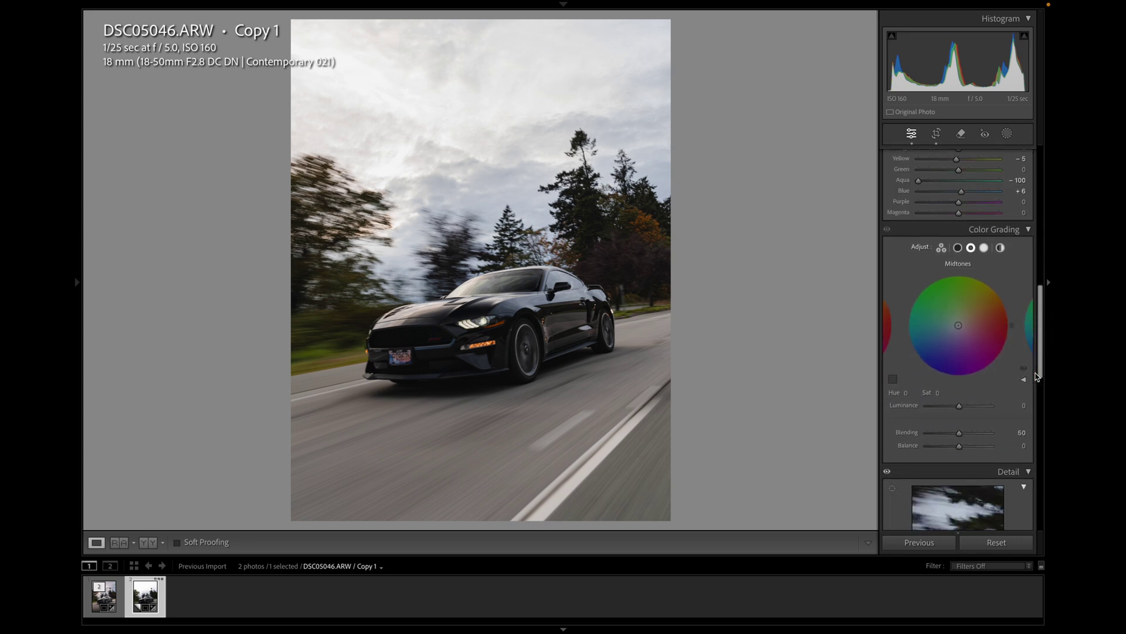
left_click(957, 248)
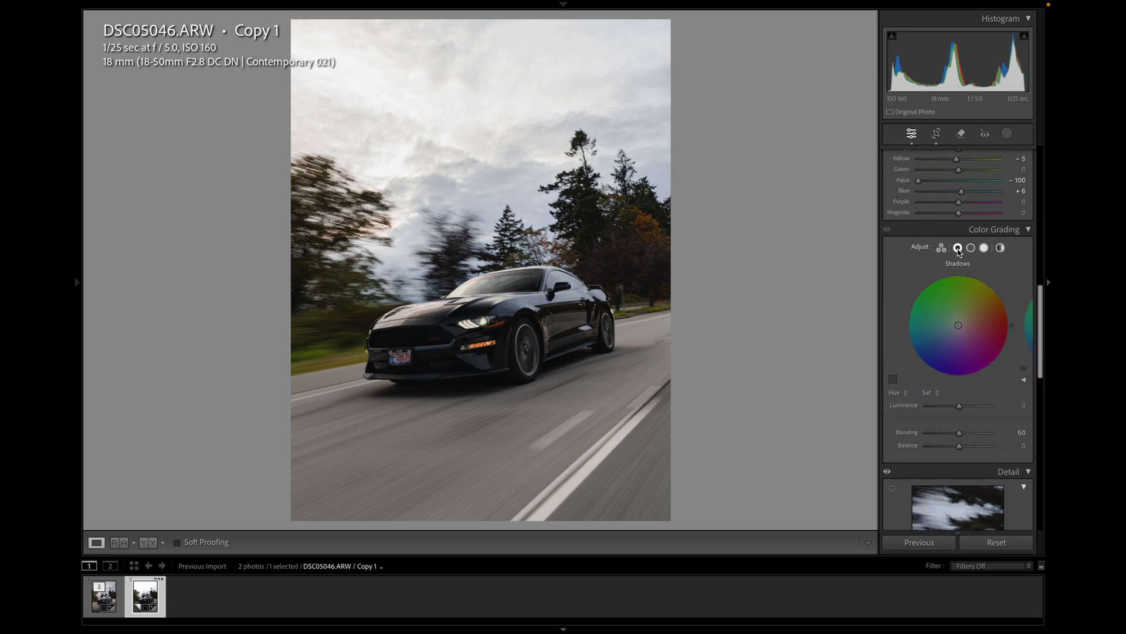
left_click(910, 392)
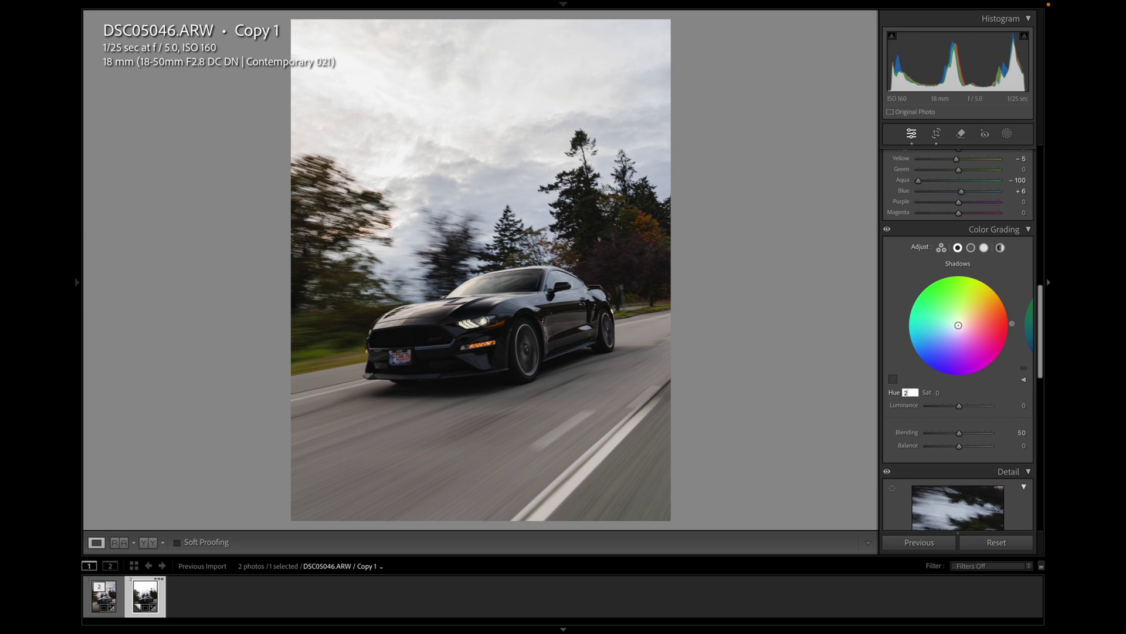
type("220")
left_click(937, 393)
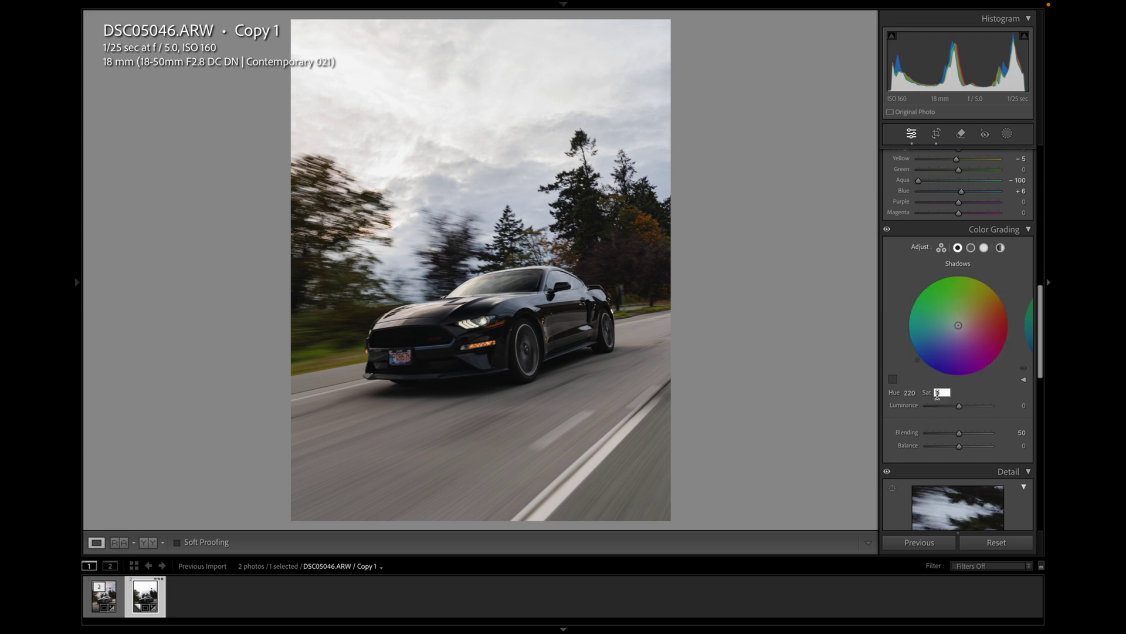
type("10")
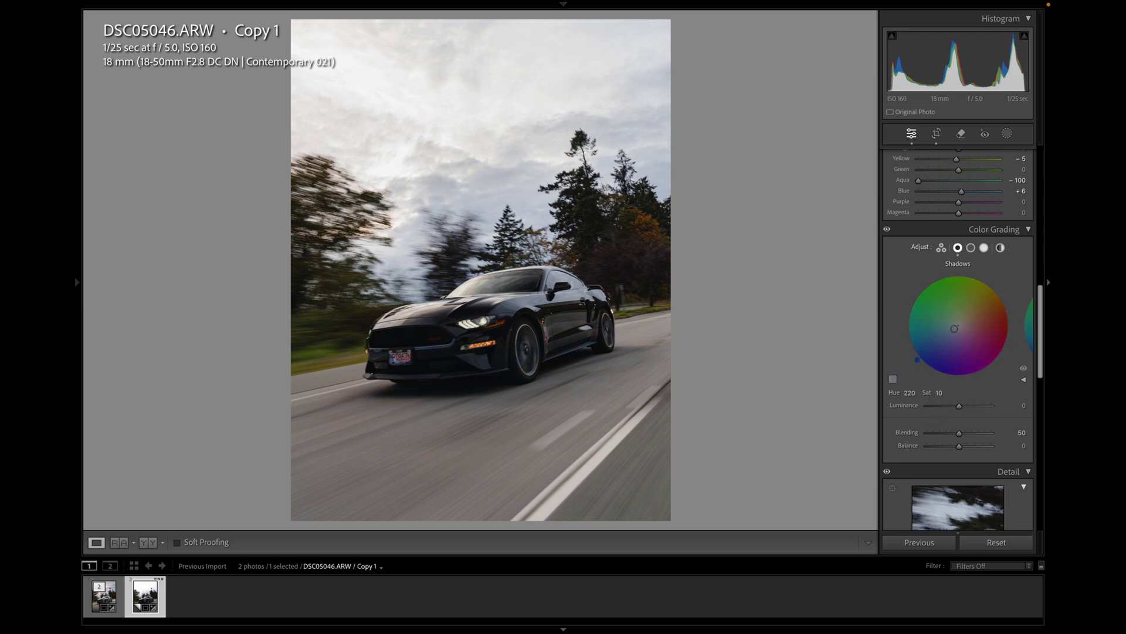
- Give the Color Grading highlights Hue 35 and Saturation 10
left_click(984, 249)
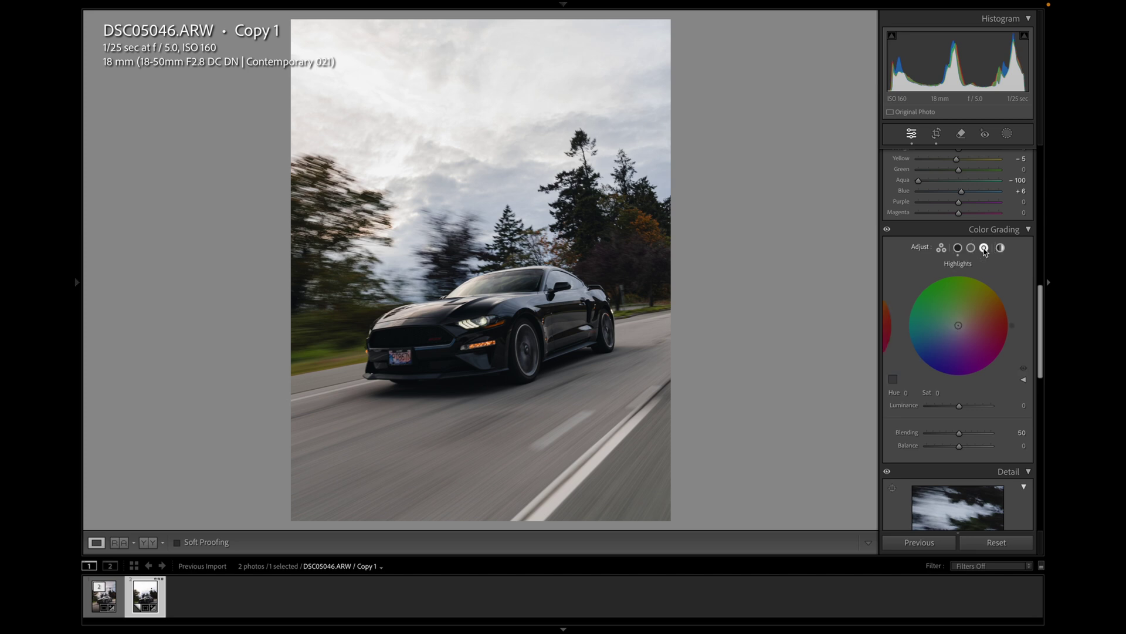
left_click(910, 393)
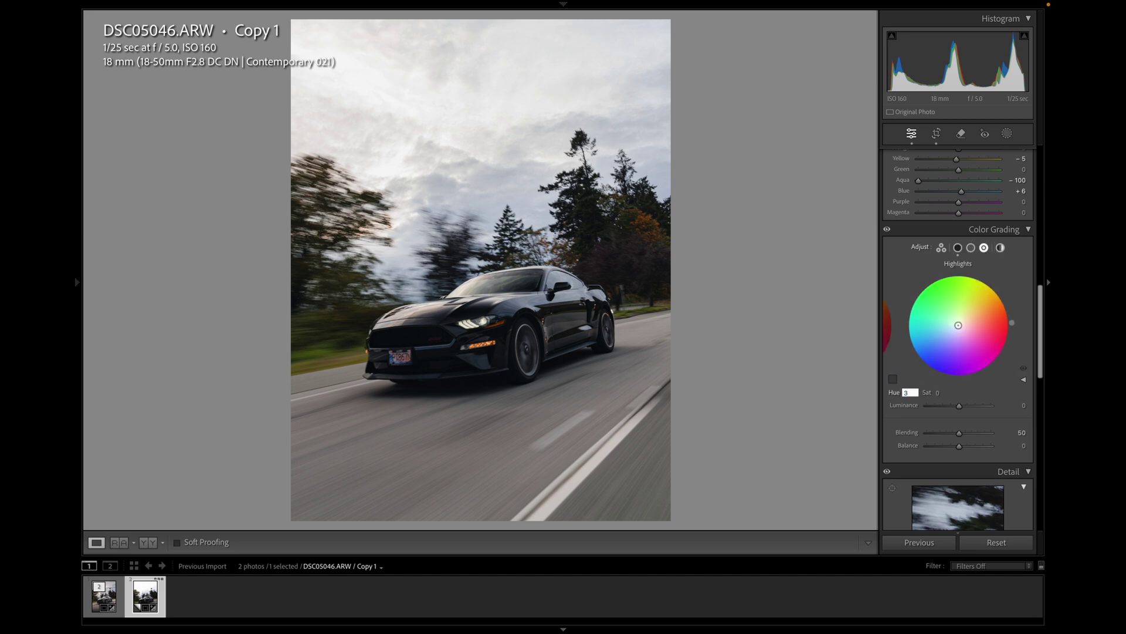
type("35")
key("Return")
left_click(938, 394)
type("10")
key("Return")
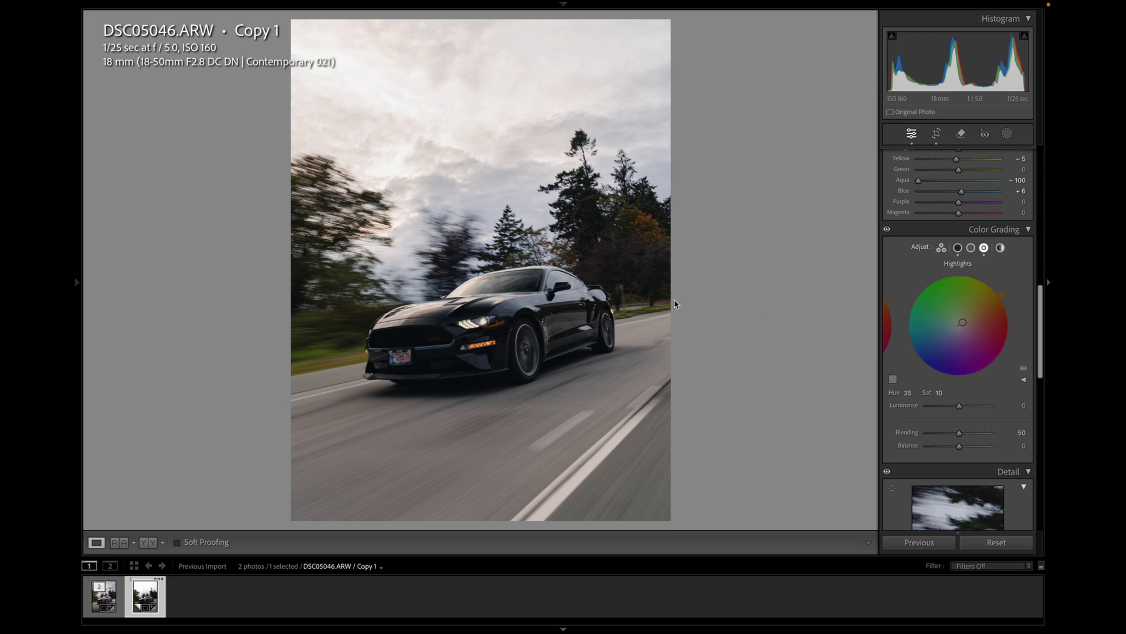
- Raise midtone luminance to +14 and set the grading Balance to +17
left_click(971, 248)
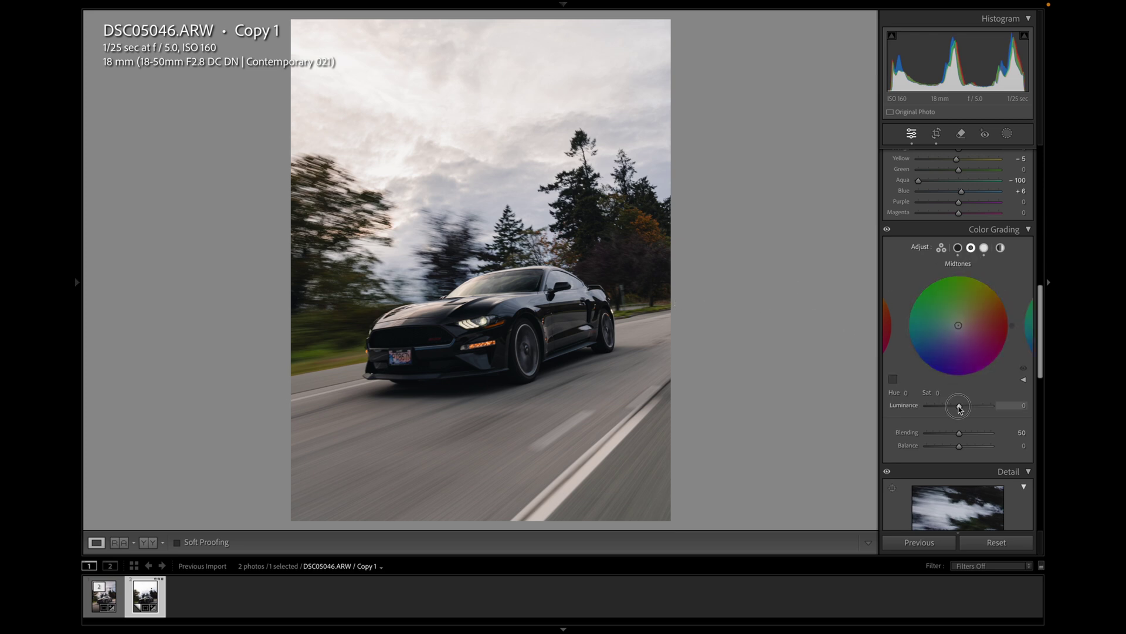
left_click_drag(959, 409, 966, 459)
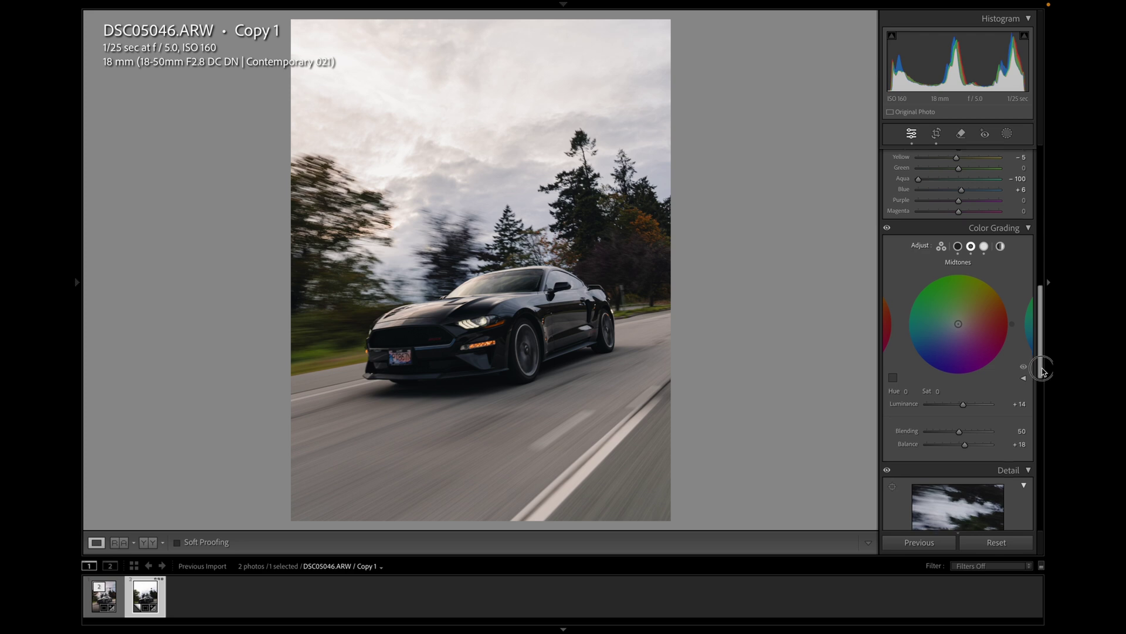
scroll(1044, 367, "down", 2)
scroll(1039, 371, "up", 3)
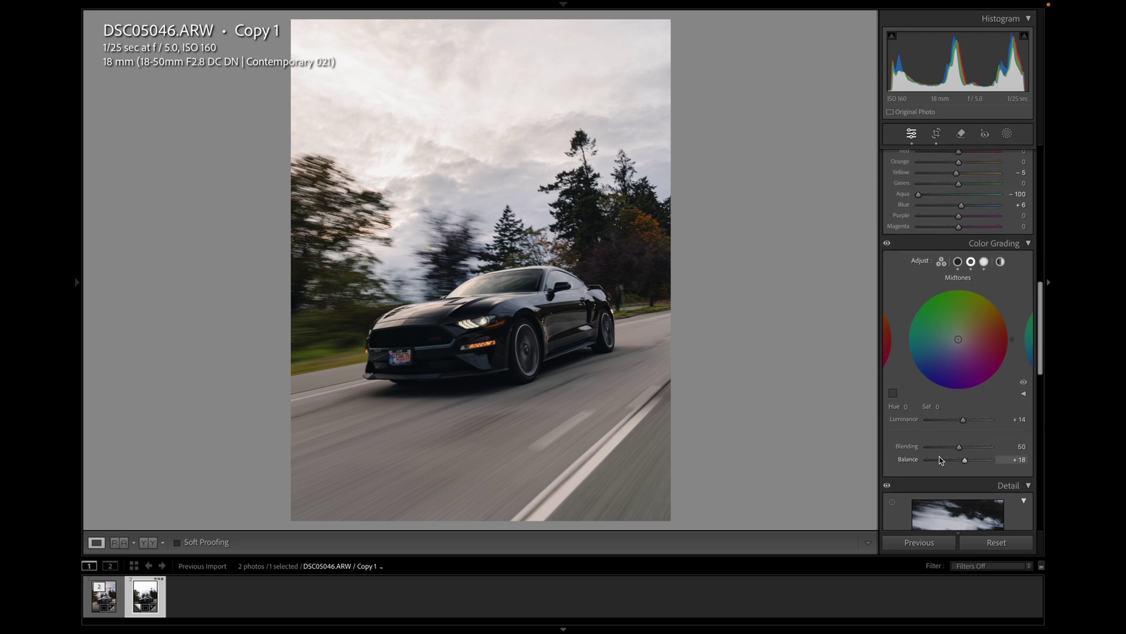
mouse_move(965, 459)
left_mouse_down()
mouse_move(938, 461)
mouse_move(966, 467)
left_mouse_up()
- Set Sharpening Masking to 60 while previewing the edge mask in the Detail panel
left_click_drag(1043, 368, 1045, 435)
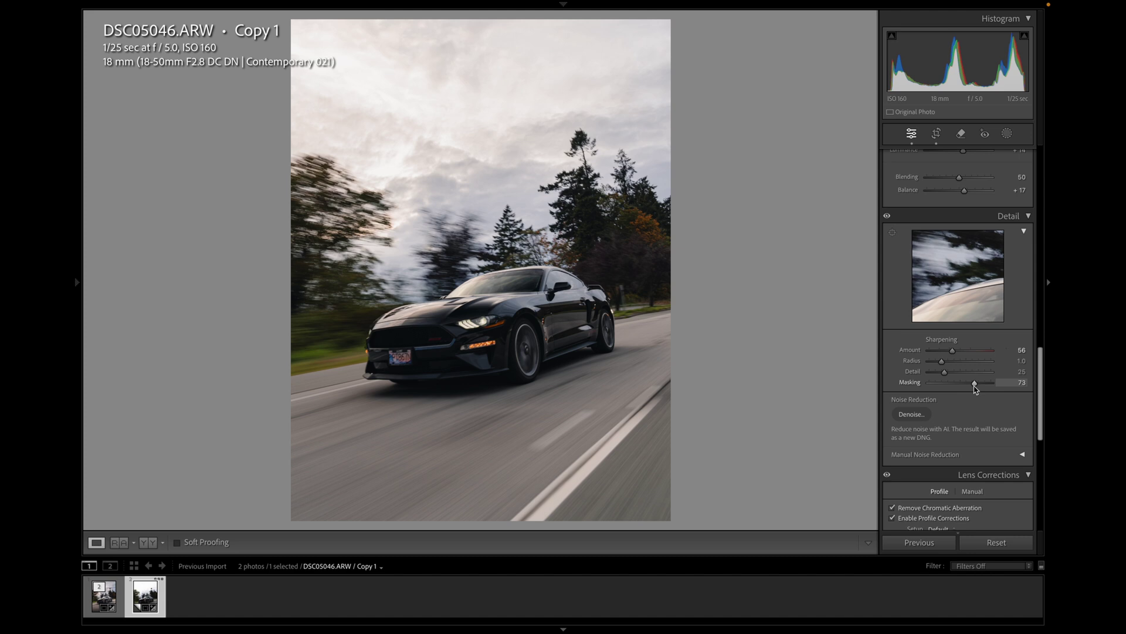
left_click_drag(974, 384, 907, 387)
left_click(932, 387, "alt")
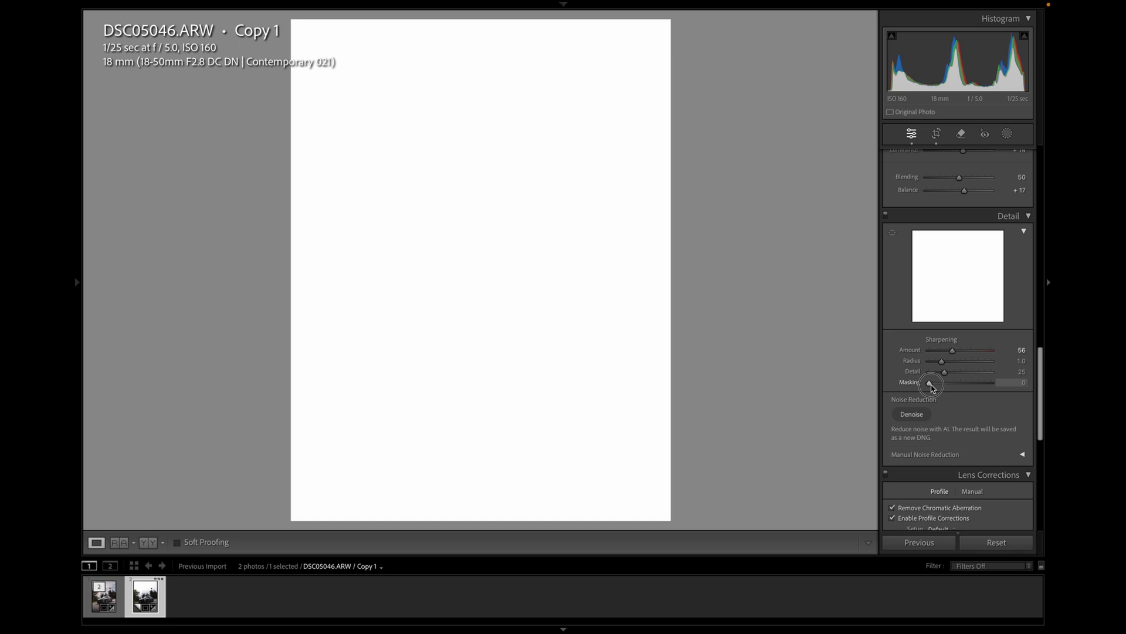
left_click_drag(932, 387, 930, 390)
left_click_drag(929, 389, 968, 395)
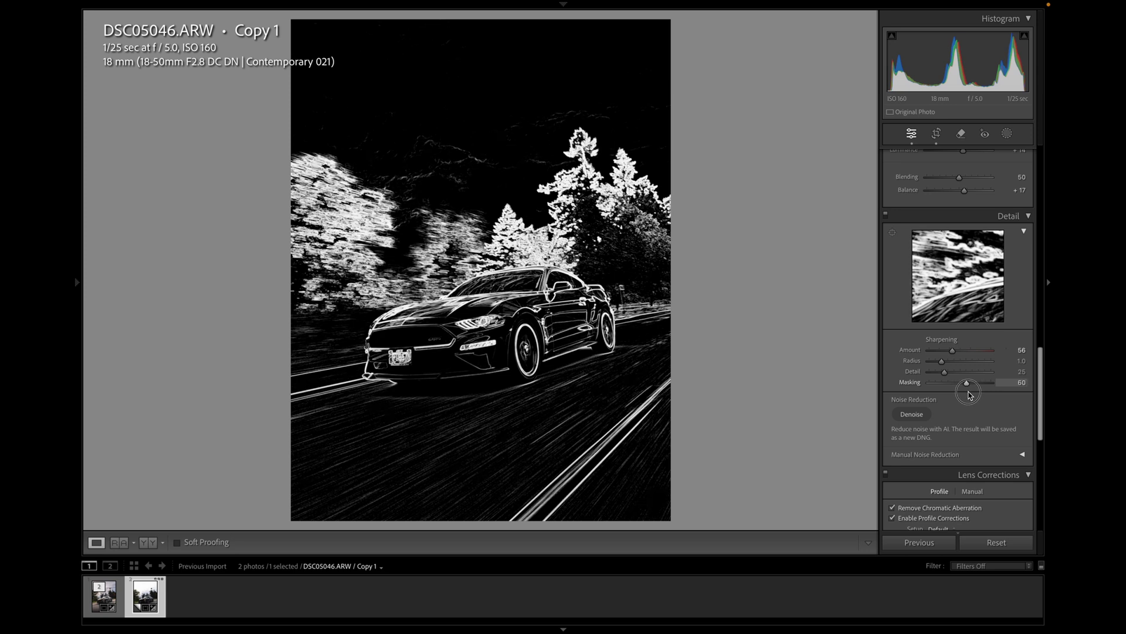
left_click_drag(969, 395, 969, 394)
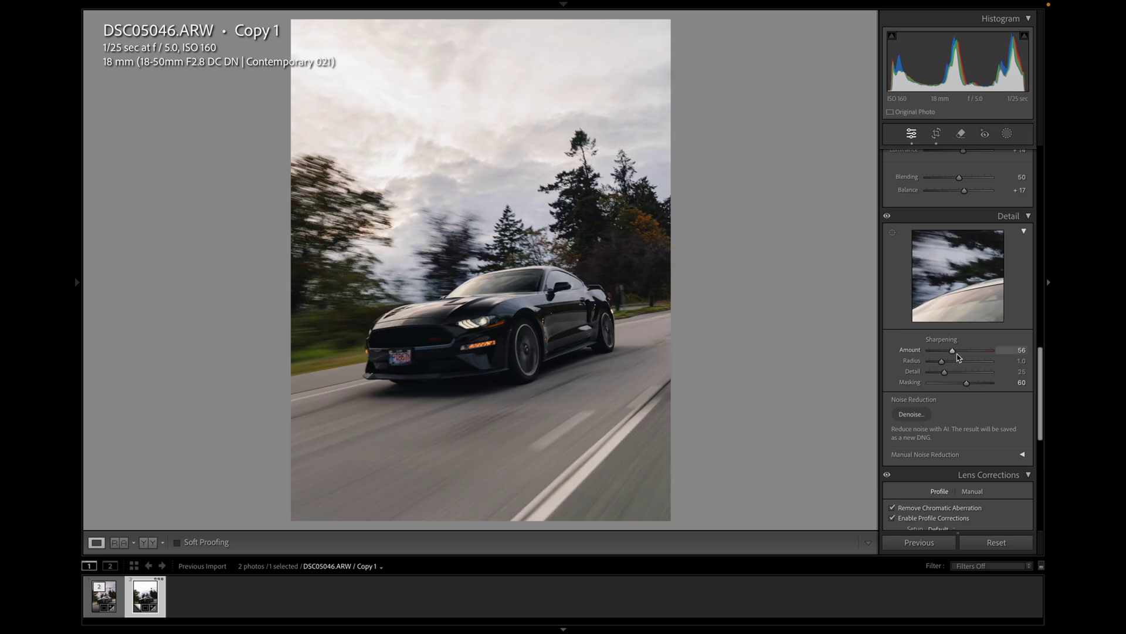
left_click_drag(956, 354, 961, 354)
left_click_drag(1042, 359, 1044, 146)
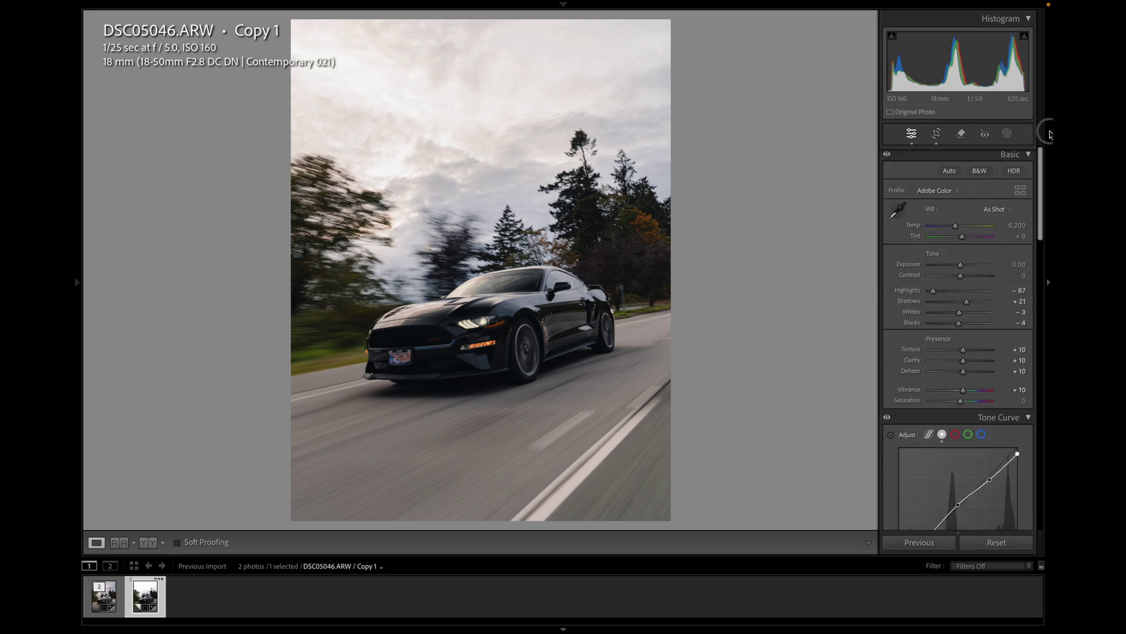
- Draw a Linear Gradient mask up from the road's bottom edge, with Exposure -1.32
left_click(1008, 133)
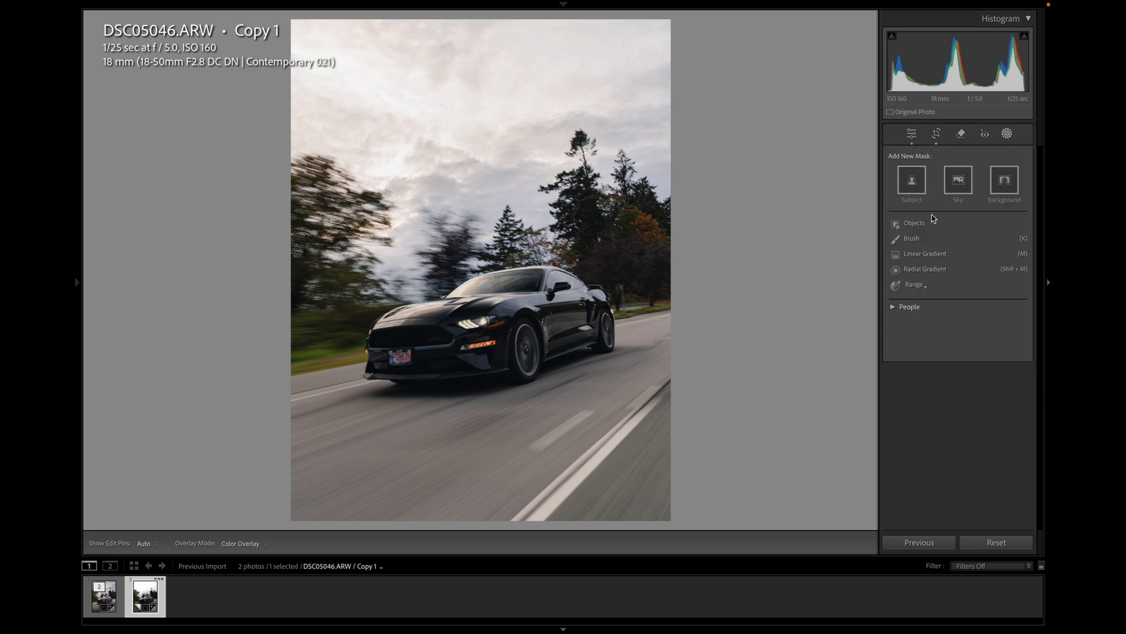
left_click(912, 258)
left_click_drag(465, 501, 468, 380)
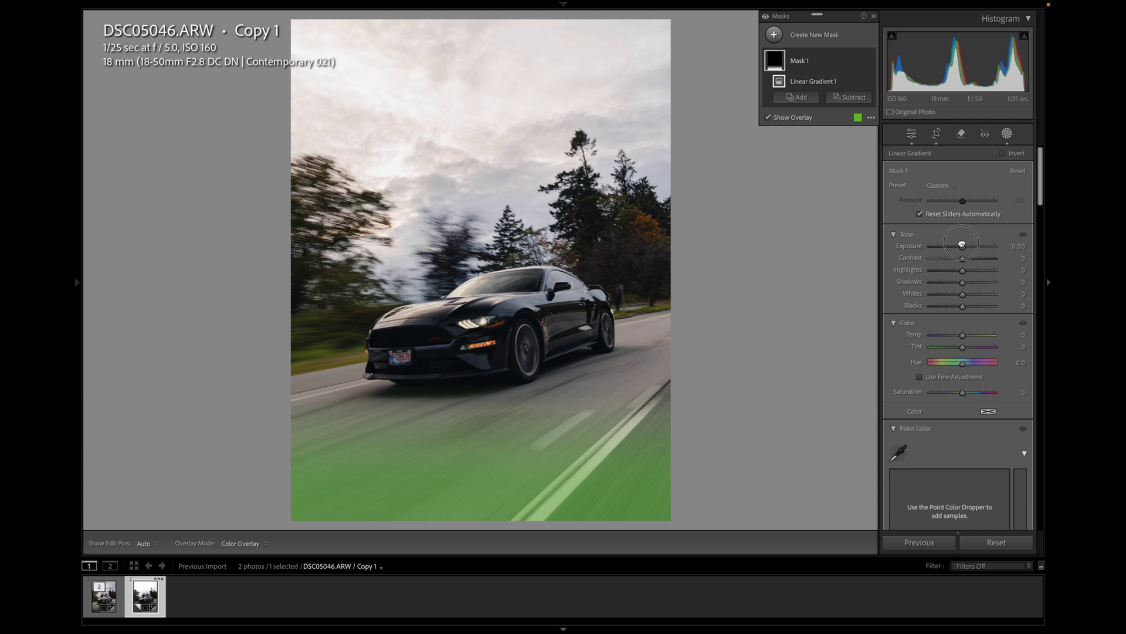
left_click_drag(962, 245, 953, 251)
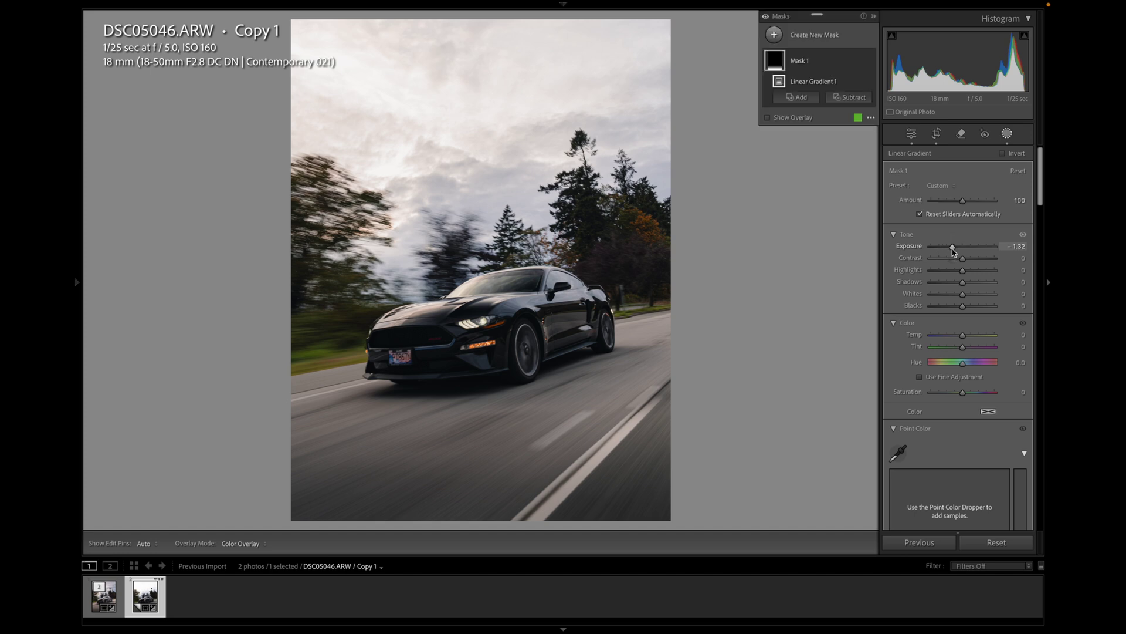
- Draw a linear gradient down over the sky with Exposure −1.02 and Temp −15
key("m")
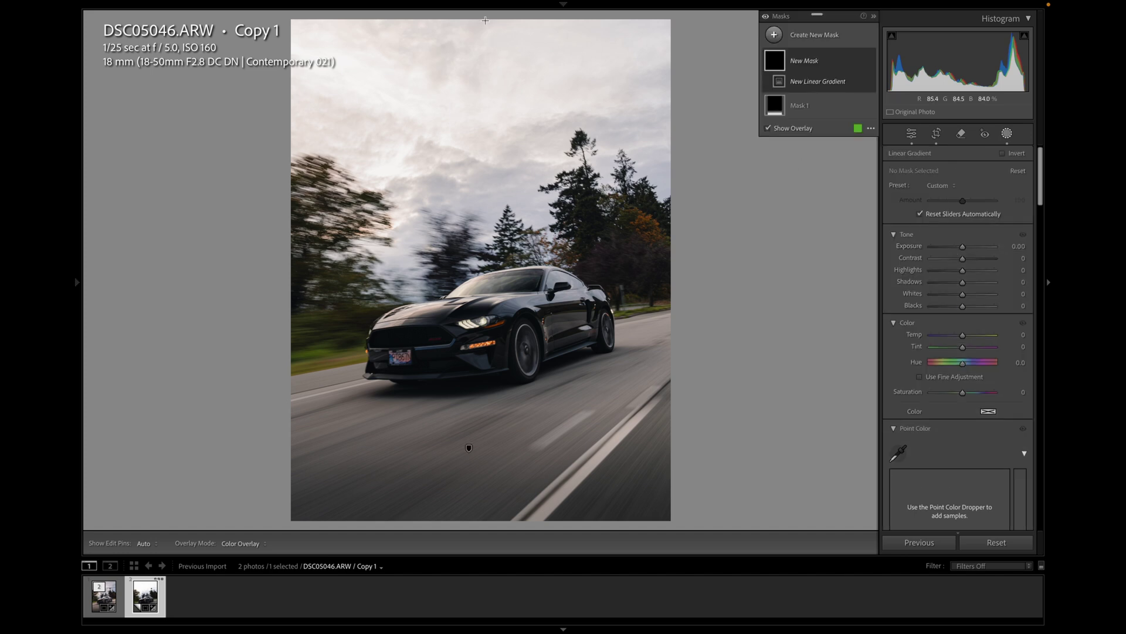
left_click_drag(486, 20, 487, 267)
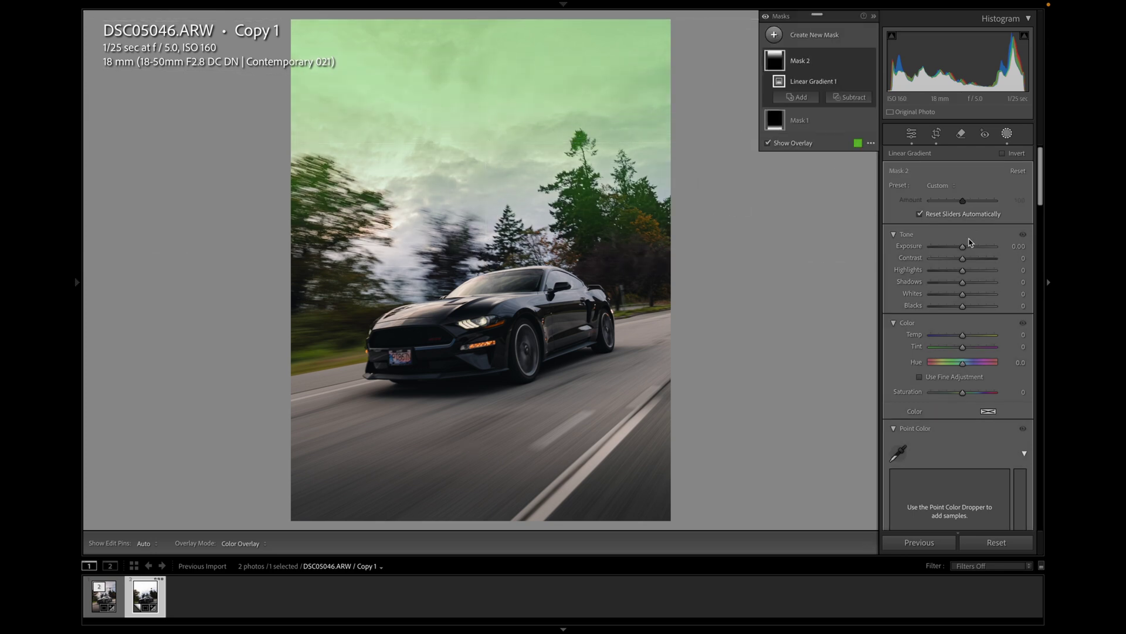
left_click_drag(965, 246, 937, 254)
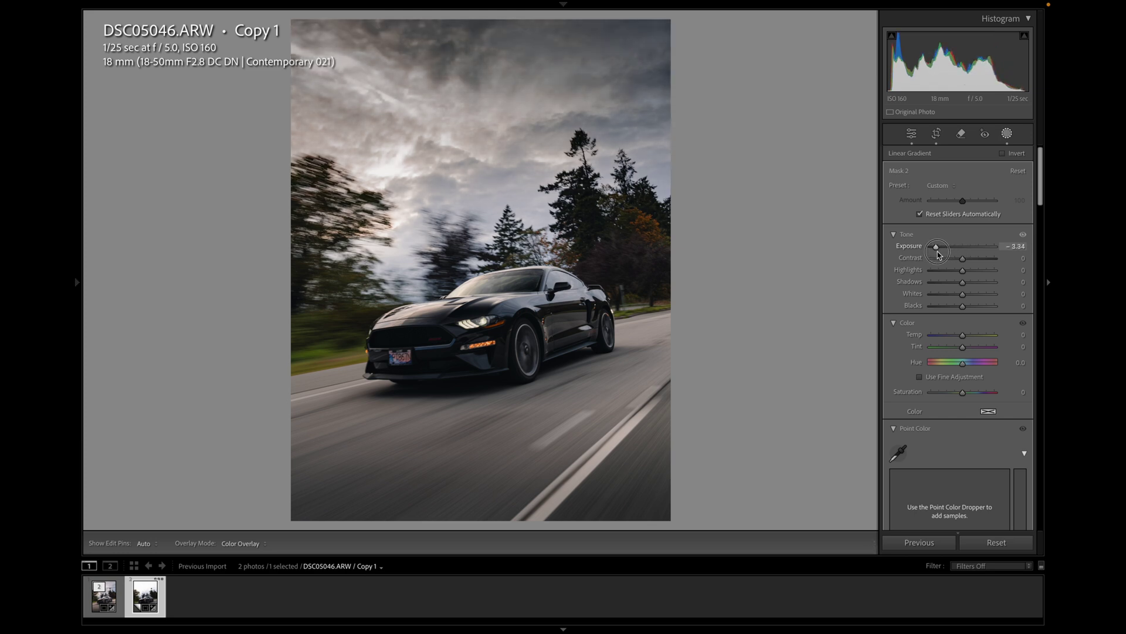
left_click_drag(938, 254, 957, 257)
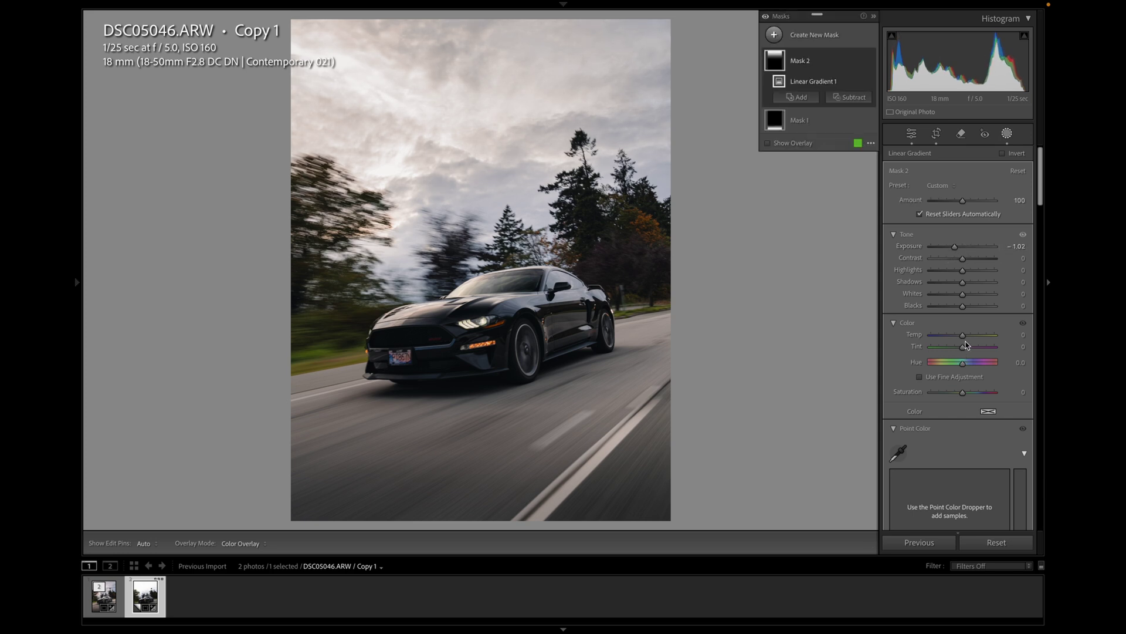
left_click_drag(964, 339, 964, 339)
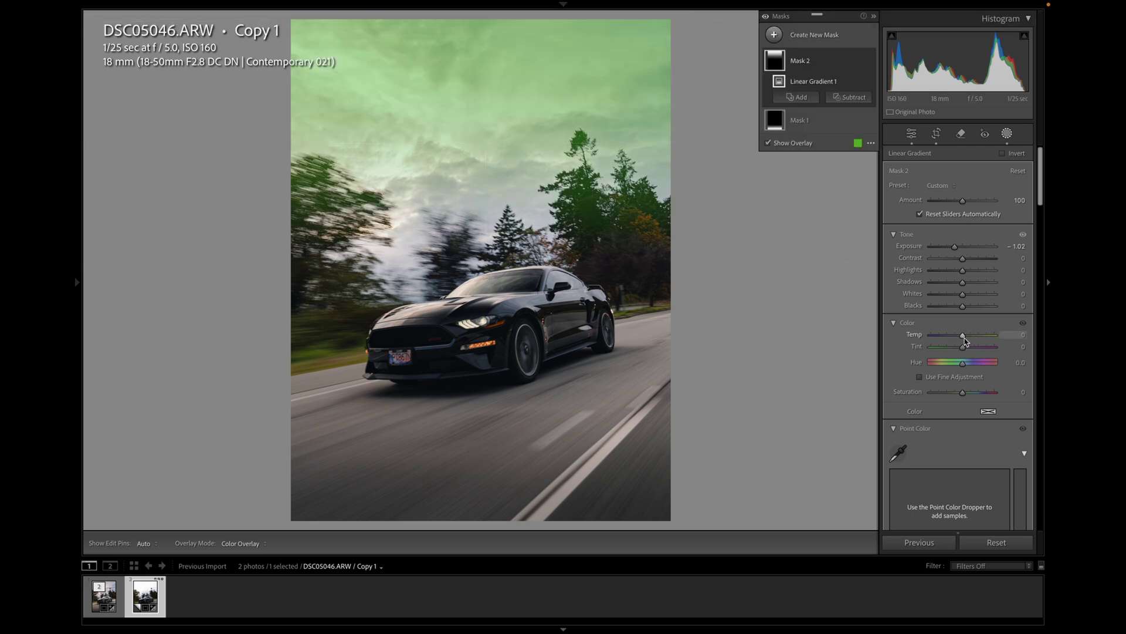
left_click_drag(965, 341, 959, 345)
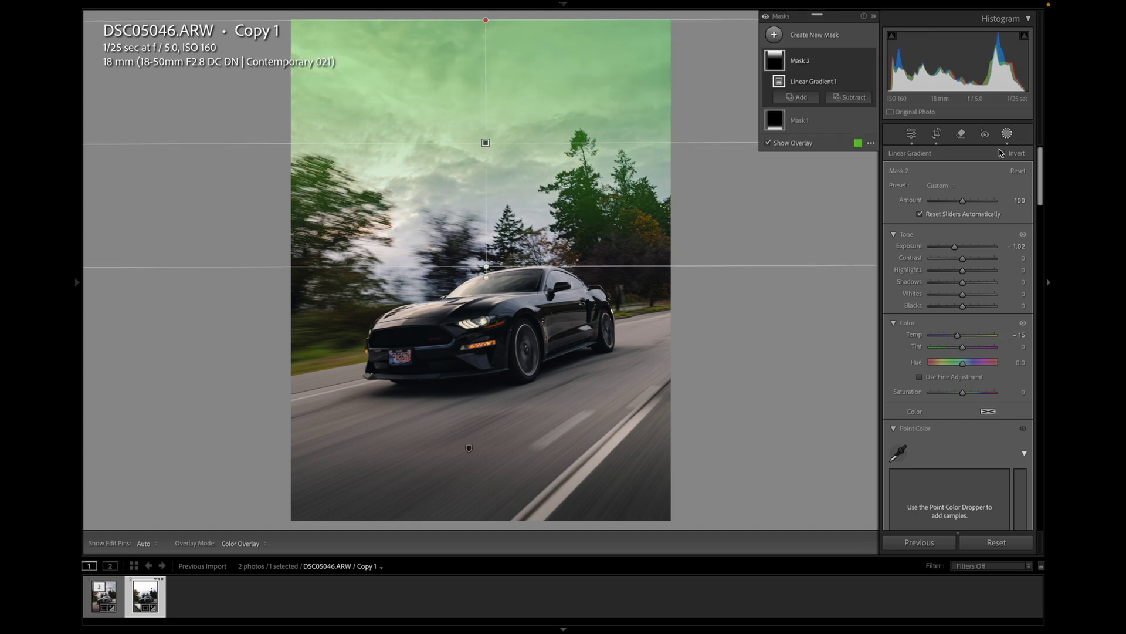
- Draw a linear gradient rising from the bottom over the road, widening and tilting its transition
key("m")
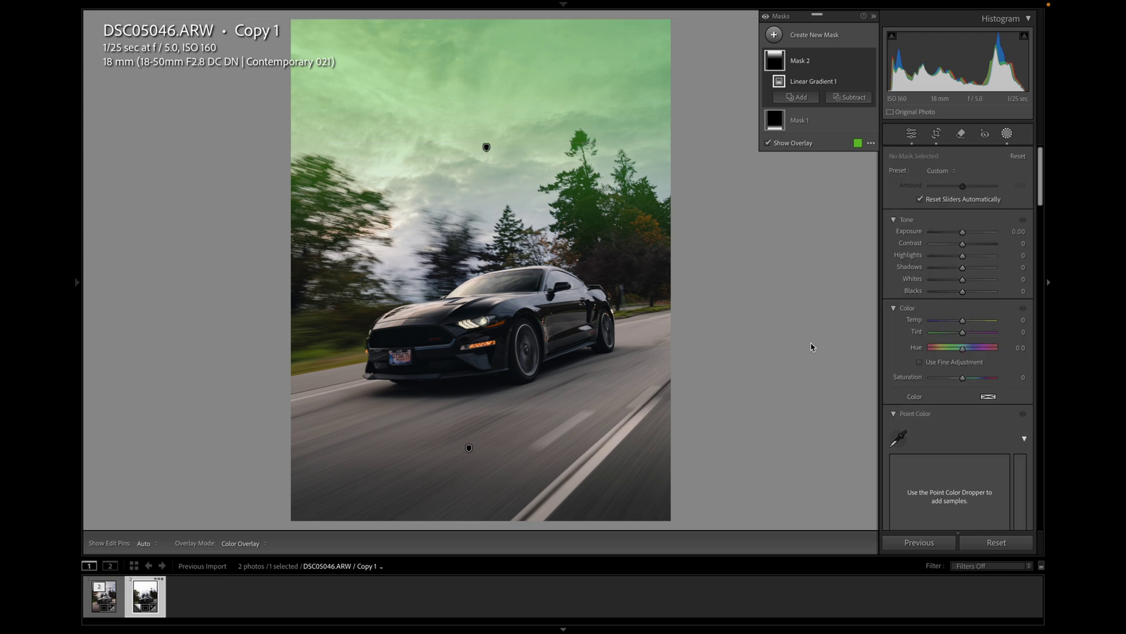
left_click_drag(667, 519, 629, 319)
left_click_drag(669, 520, 581, 374)
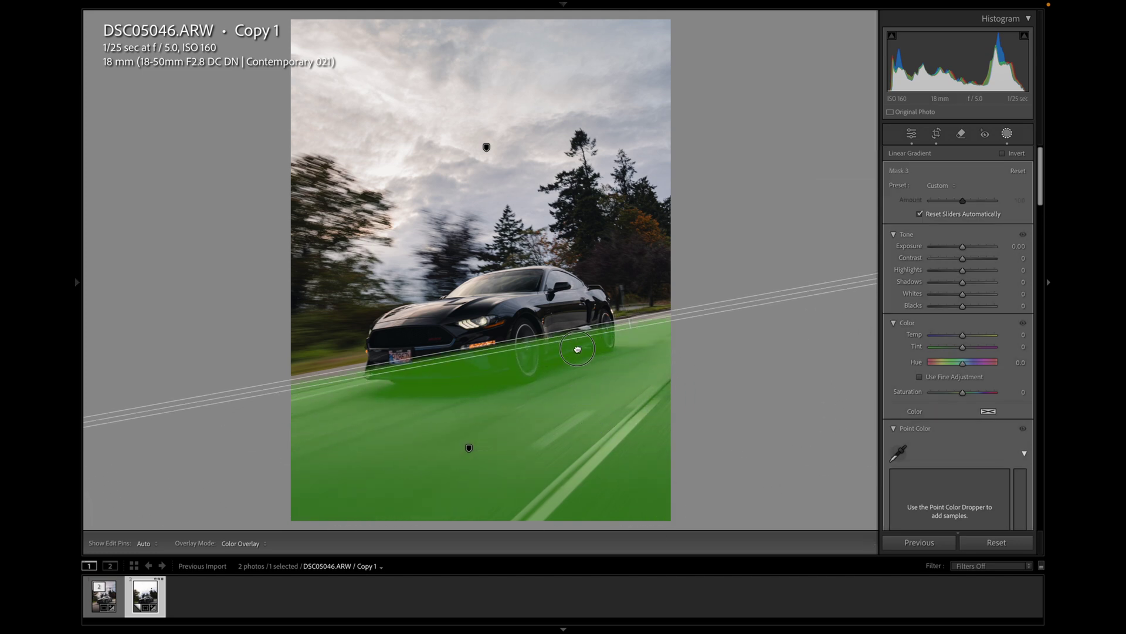
left_click_drag(578, 349, 612, 332)
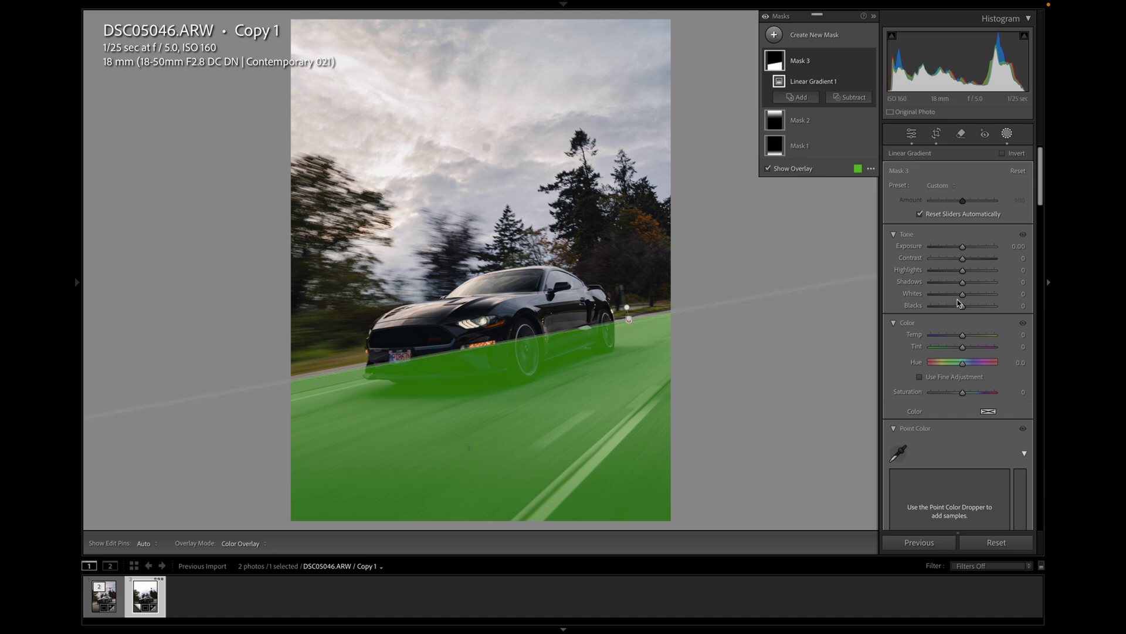
- Set the road gradient mask's Clarity to 60
scroll(1043, 207, "down", 1)
scroll(1043, 207, "down", 6)
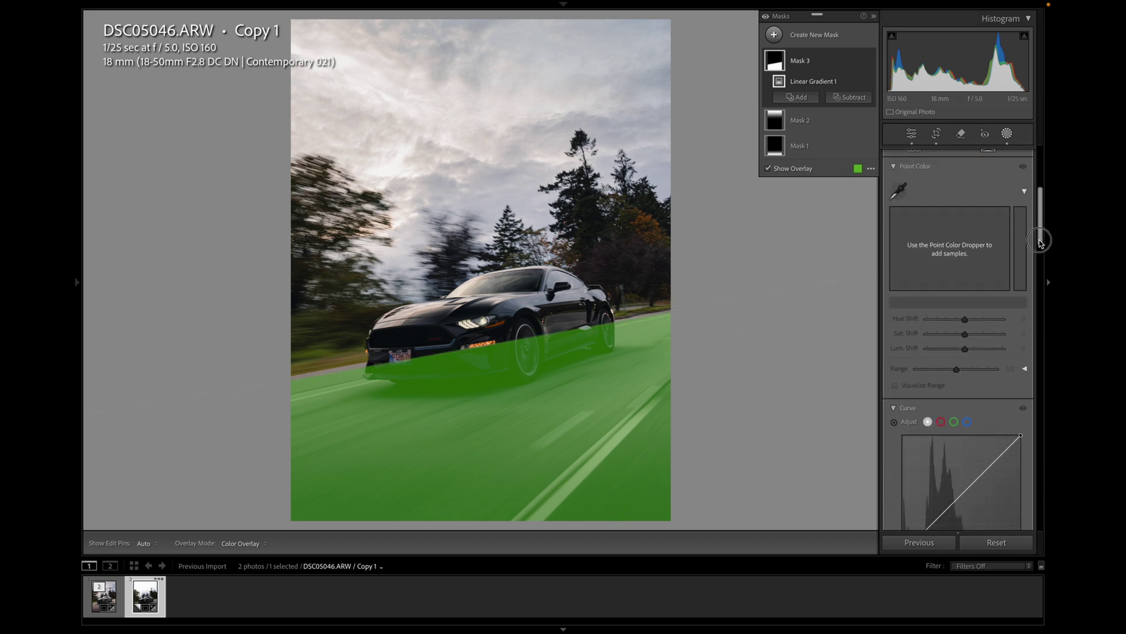
left_click_drag(971, 379, 1018, 389)
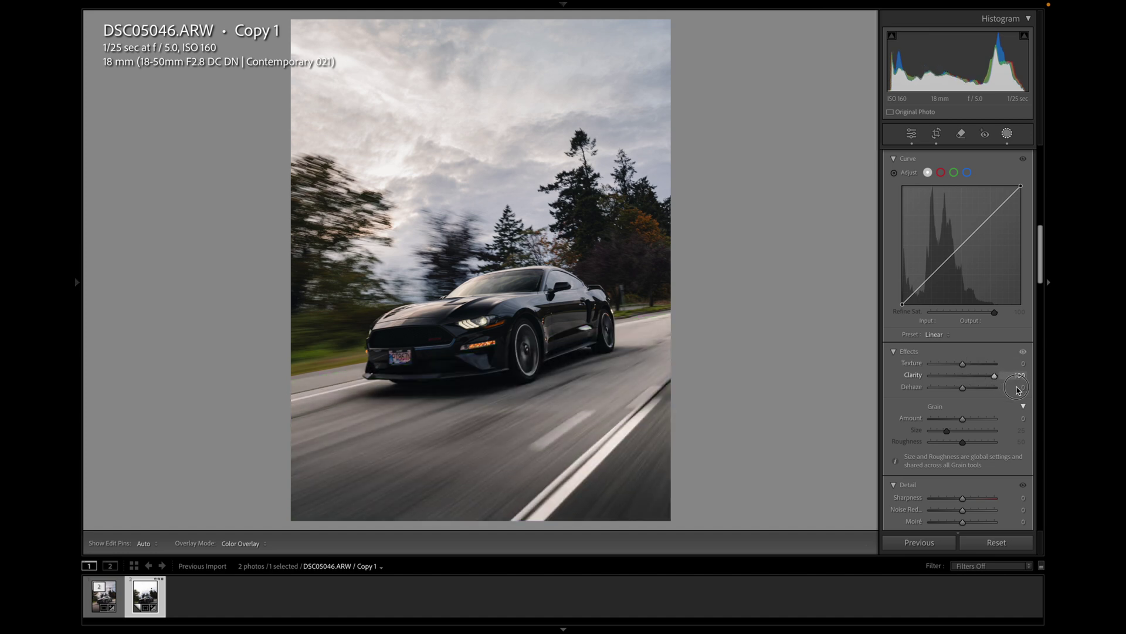
left_click_drag(1018, 390, 984, 391)
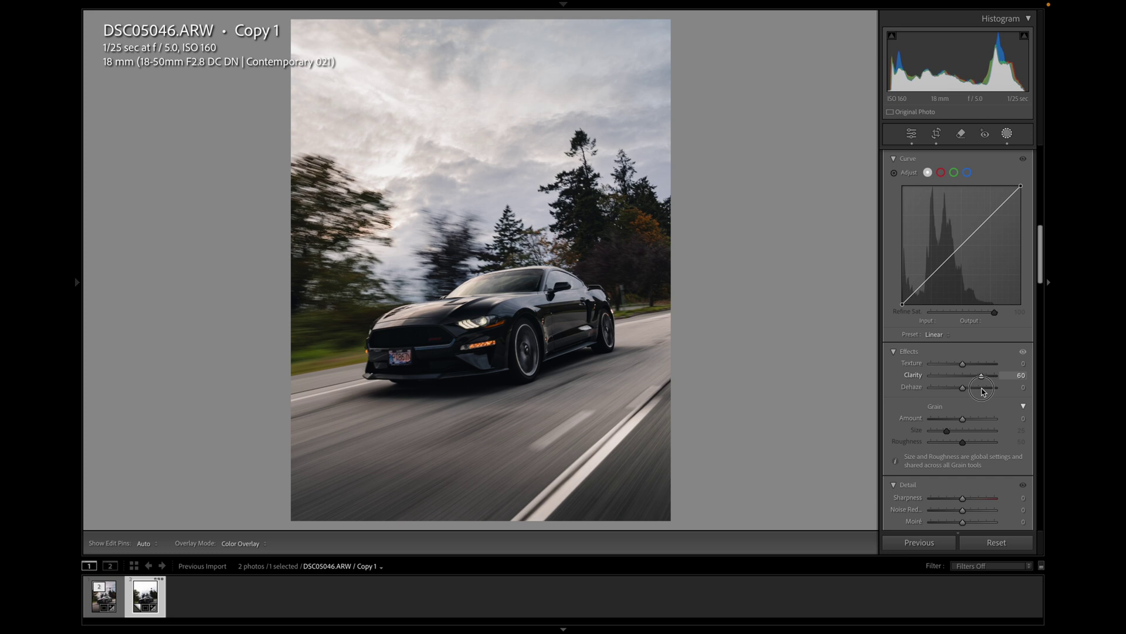
left_click_drag(984, 392, 984, 392)
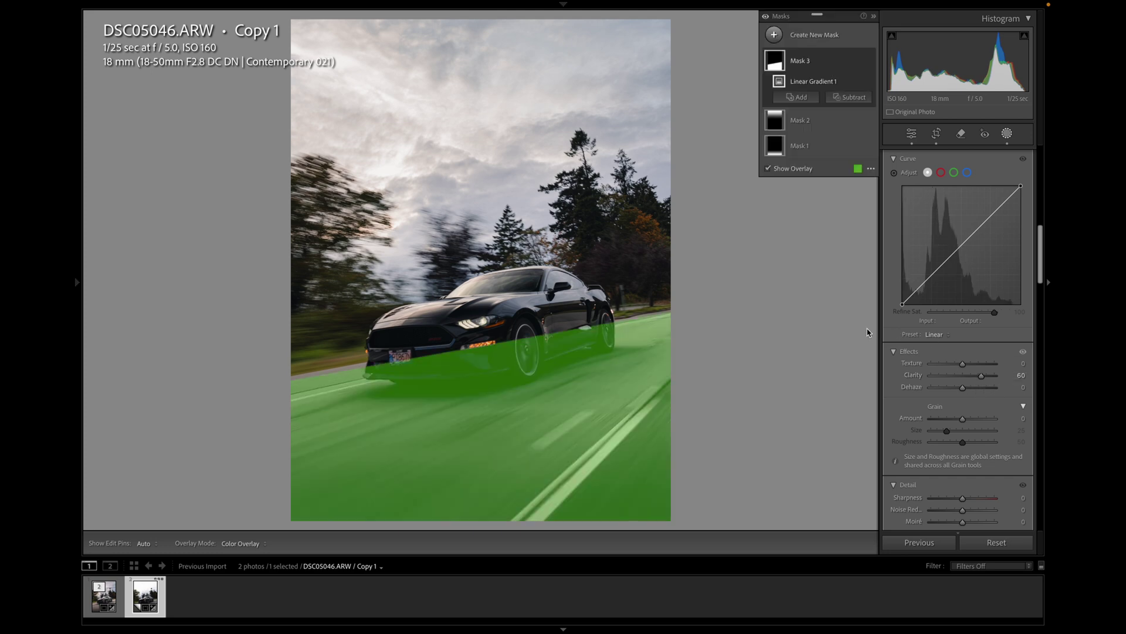
- Subtract the car from the road mask with Select Subject and close Masking
mouse_move(472, 356)
left_click(853, 102)
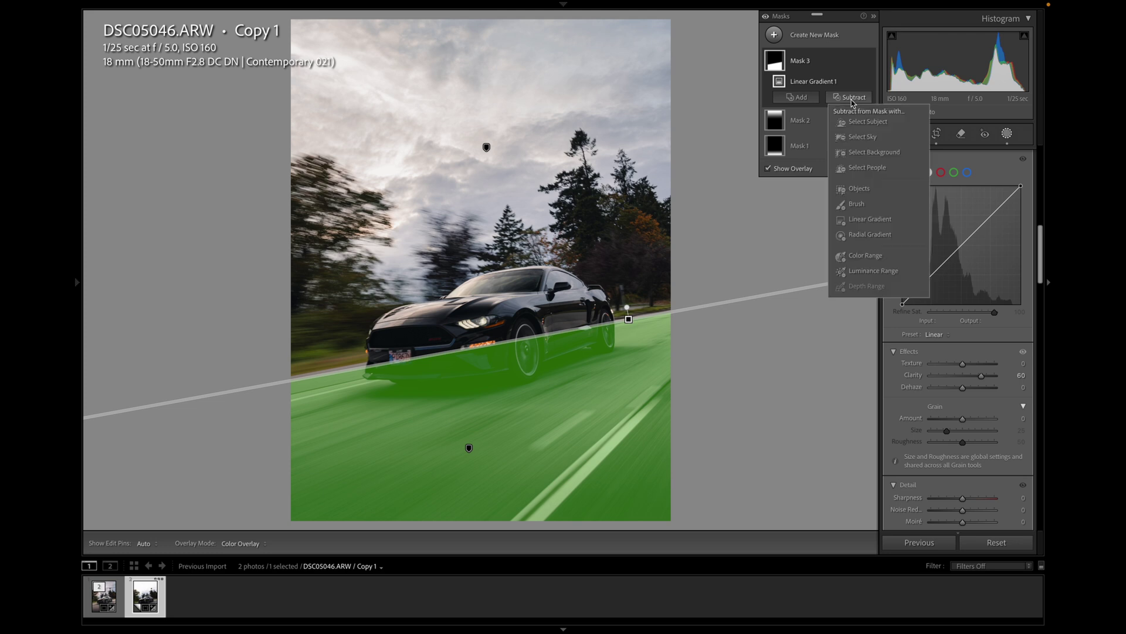
left_click(862, 122)
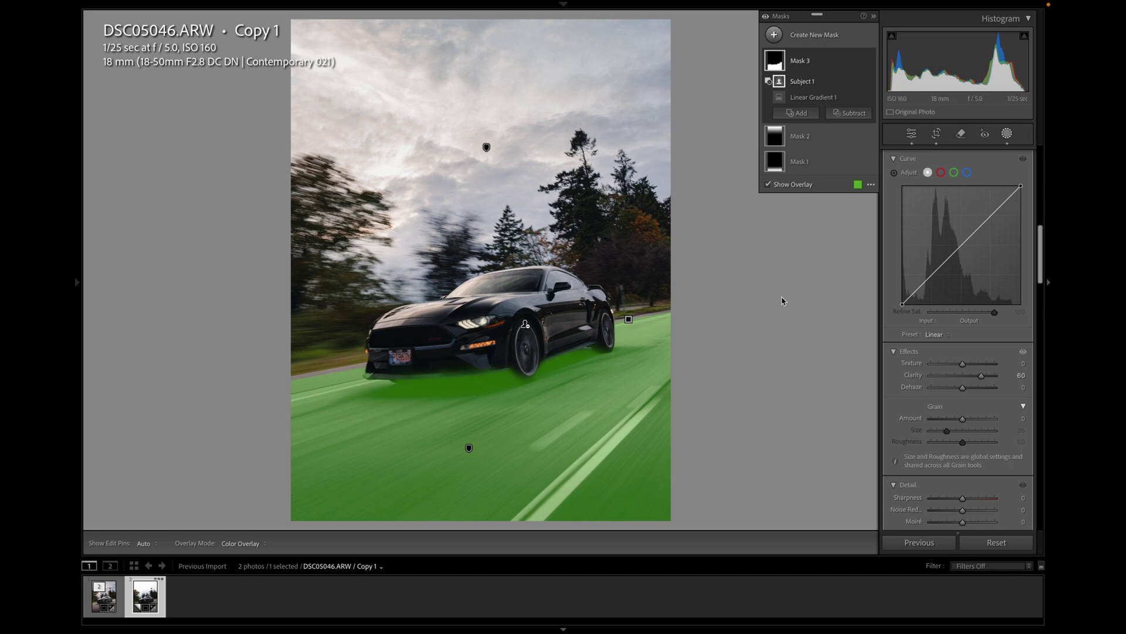
left_click(912, 133)
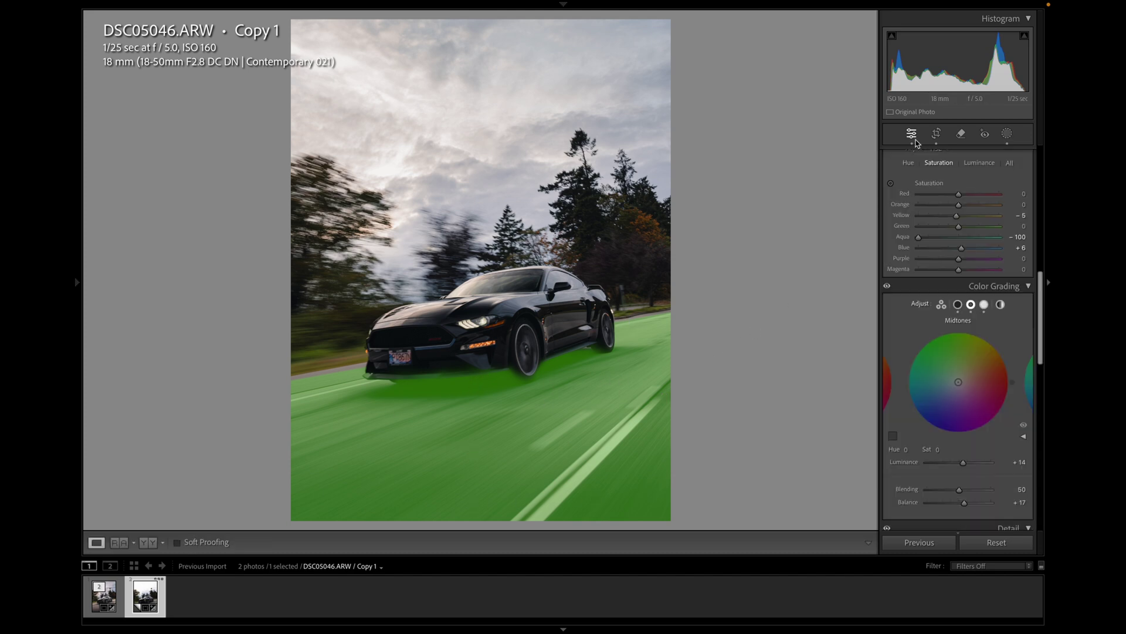
- Create a Select Subject mask on the car and set its Exposure to 0.15
left_click(1008, 135)
left_click(799, 40)
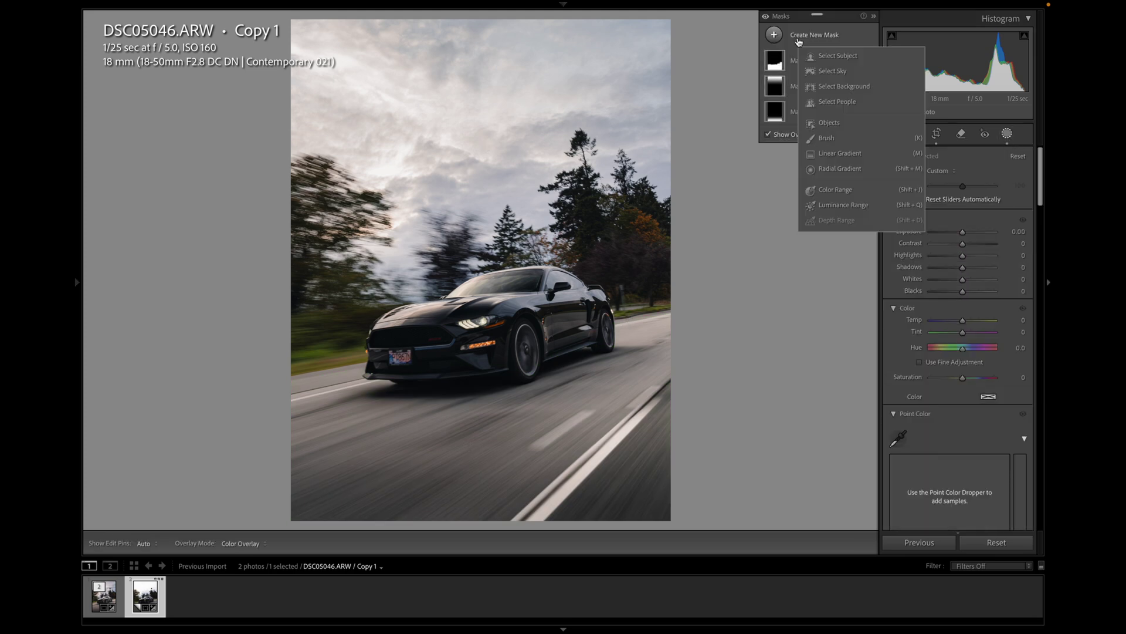
left_click(833, 55)
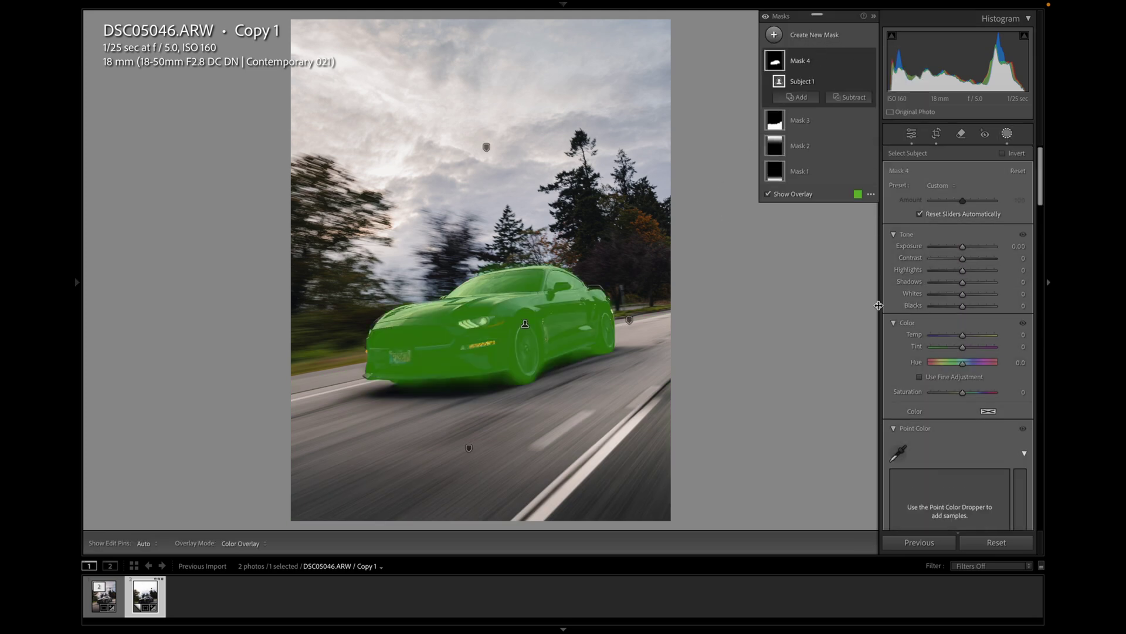
left_click_drag(963, 246, 967, 252)
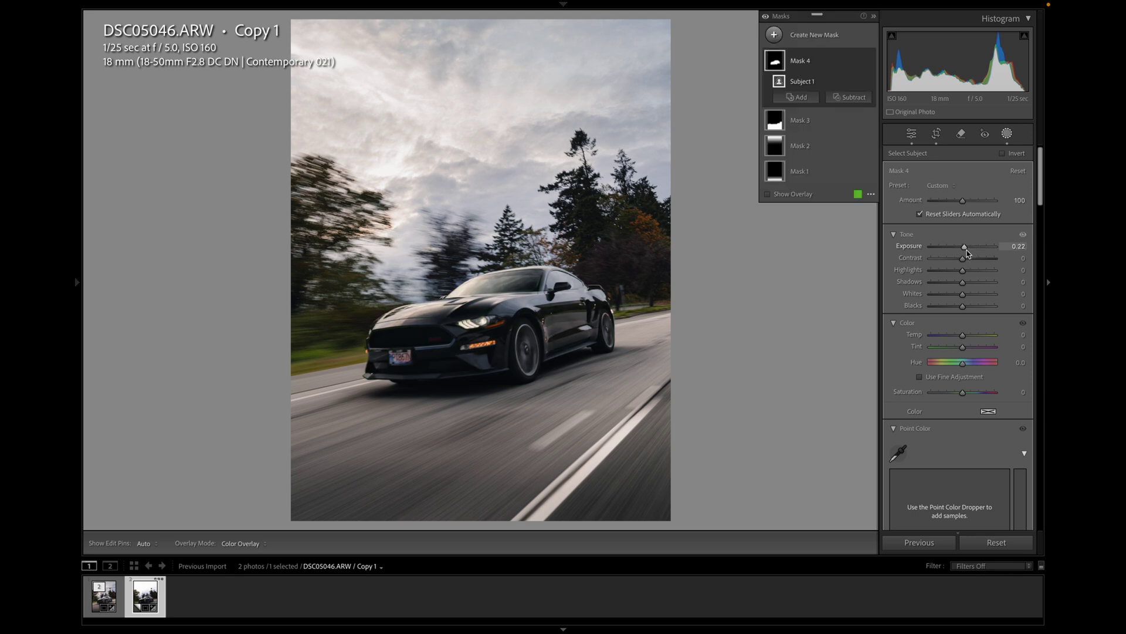
left_click(1016, 246)
type("0.15")
key("Return")
- Give the car mask Contrast 4, Shadows 13, Blacks −3, Clarity 15, then toggle it to compare
left_click(967, 264)
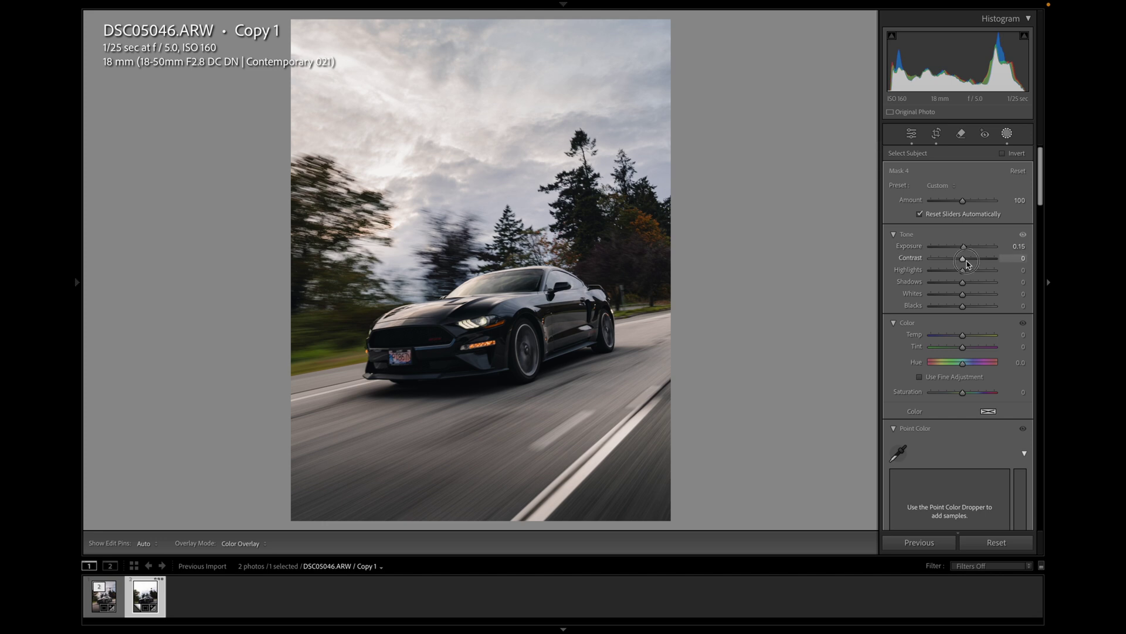
left_click_drag(966, 264, 979, 290)
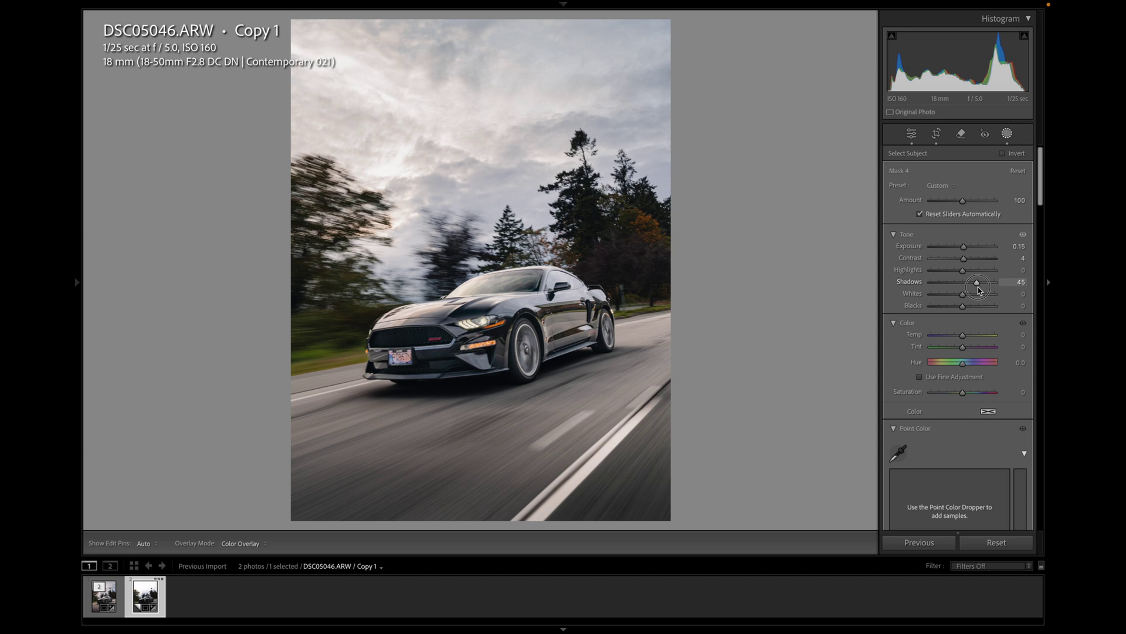
left_click_drag(980, 290, 970, 289)
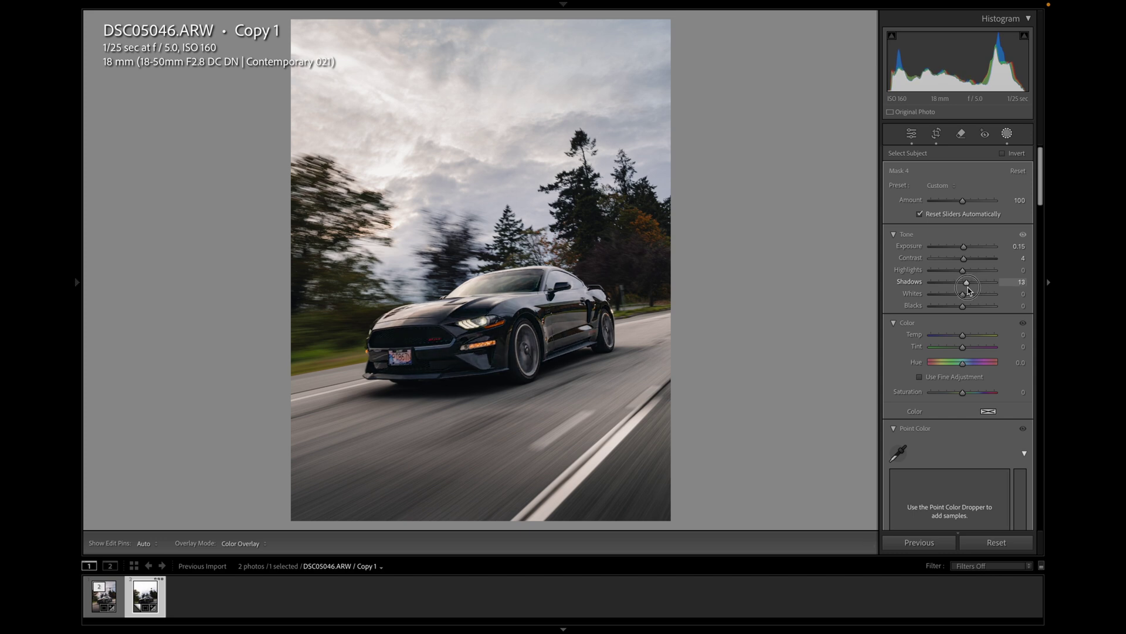
left_click_drag(969, 290, 968, 290)
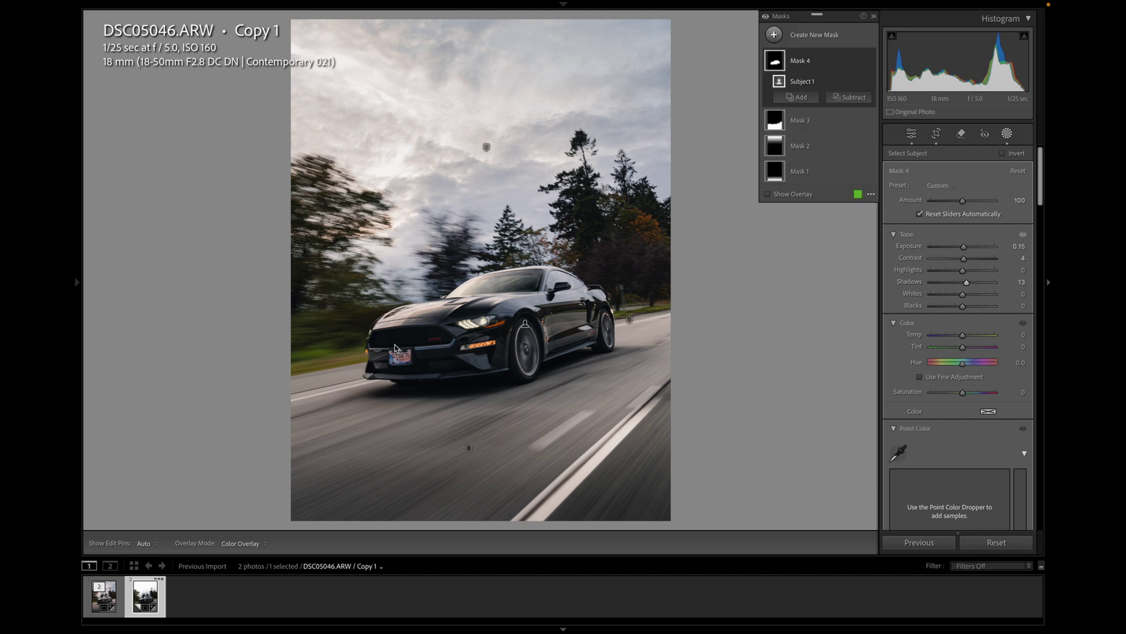
left_click(965, 298)
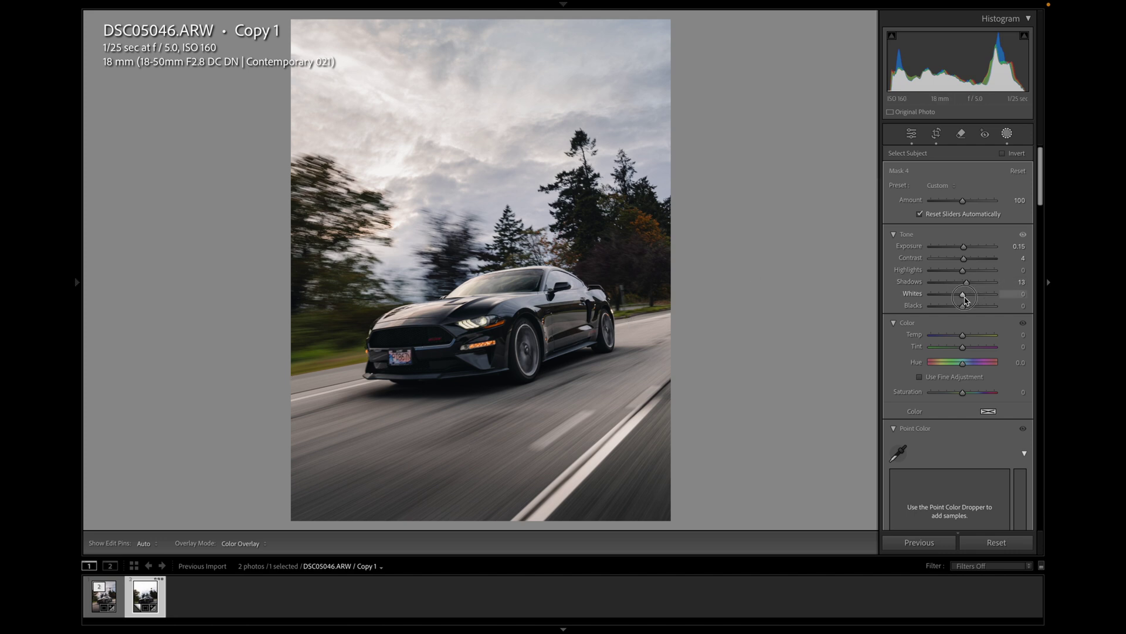
left_click_drag(963, 305, 963, 309)
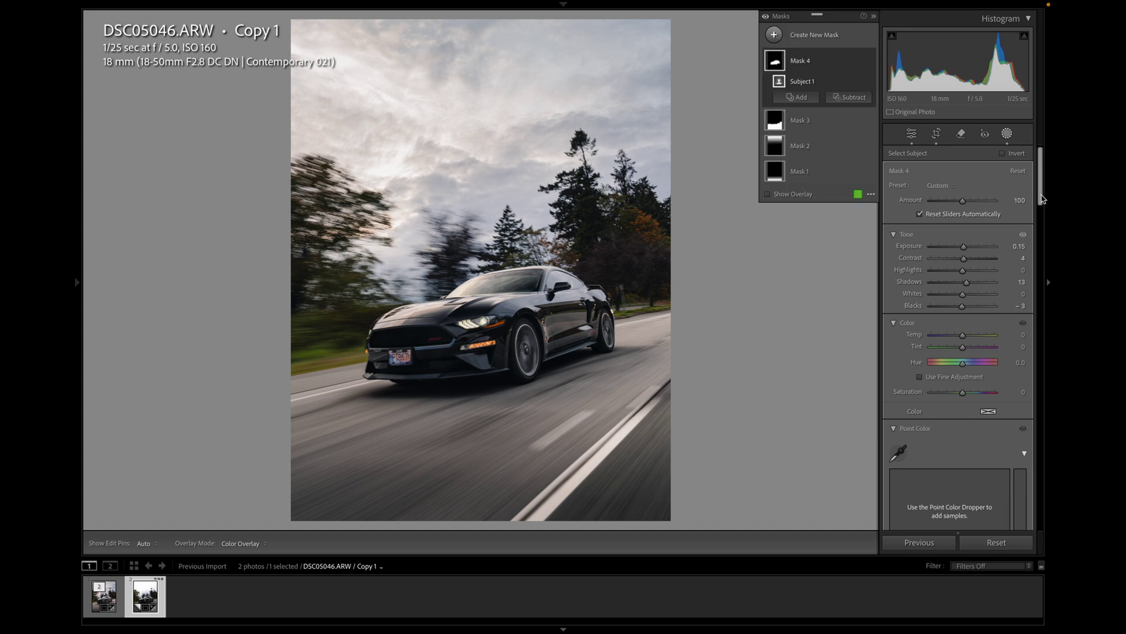
left_click_drag(1043, 199, 1042, 284)
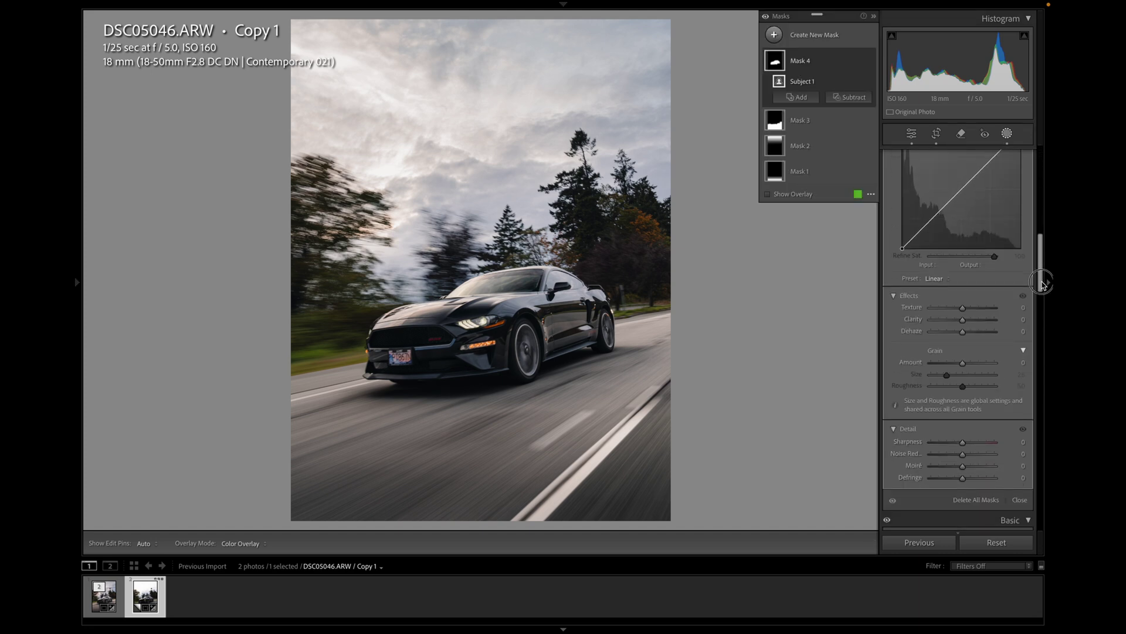
mouse_move(964, 320)
left_mouse_down()
mouse_move(1018, 332)
mouse_move(972, 329)
left_mouse_up()
left_click(870, 62)
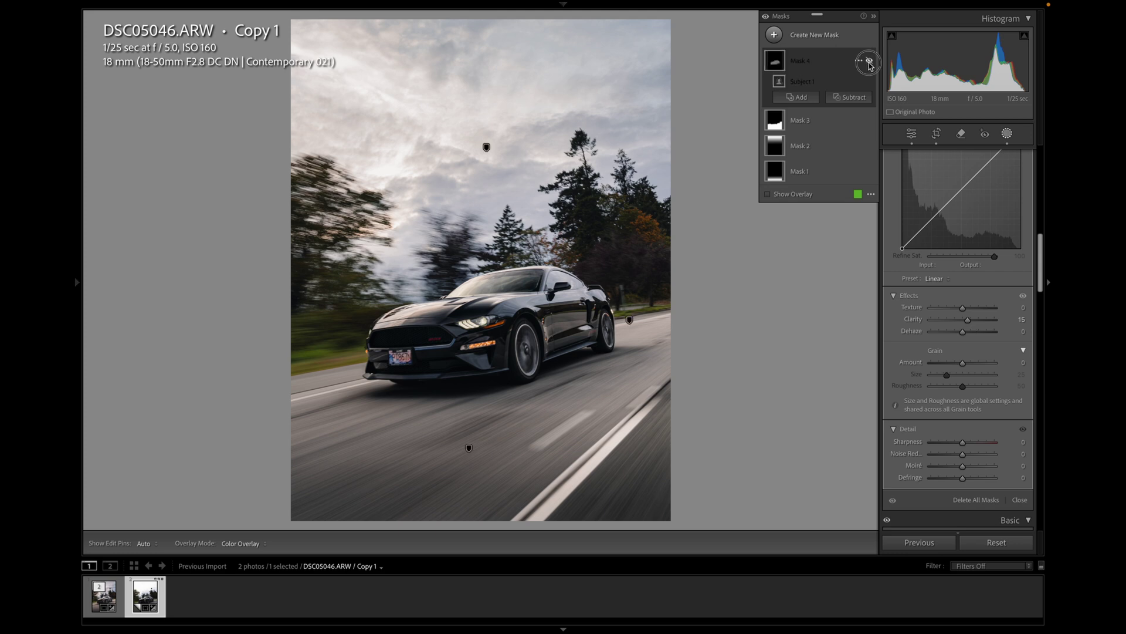
left_click(870, 62)
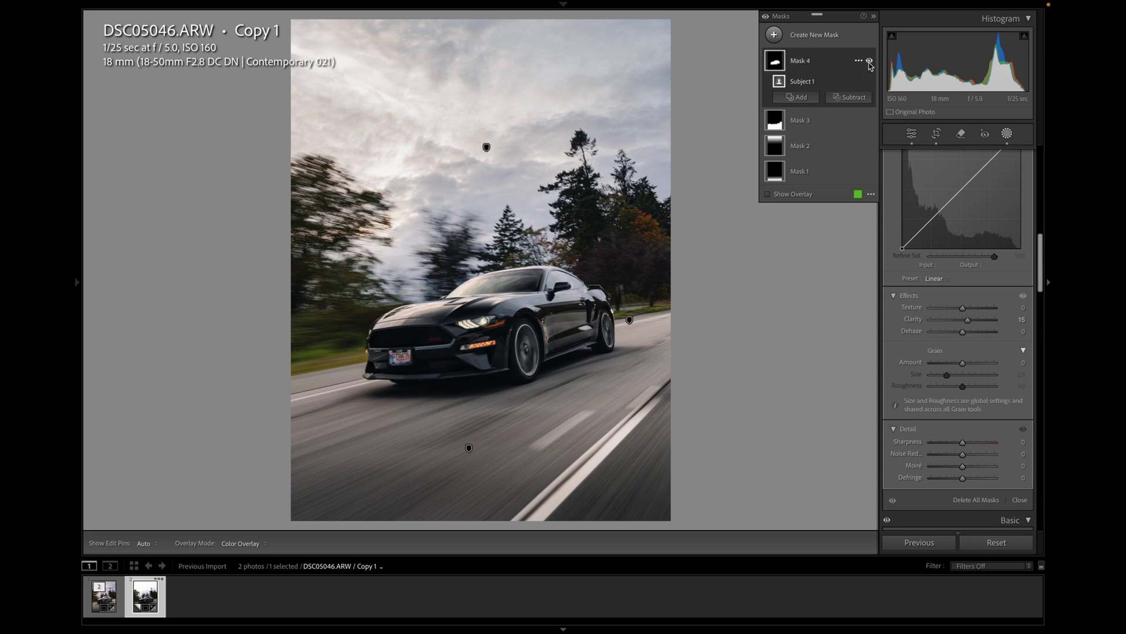
- Draw a radial gradient around the car, tilting it counter-clockwise and enlarging it upward
left_click(912, 135)
key("shift+m")
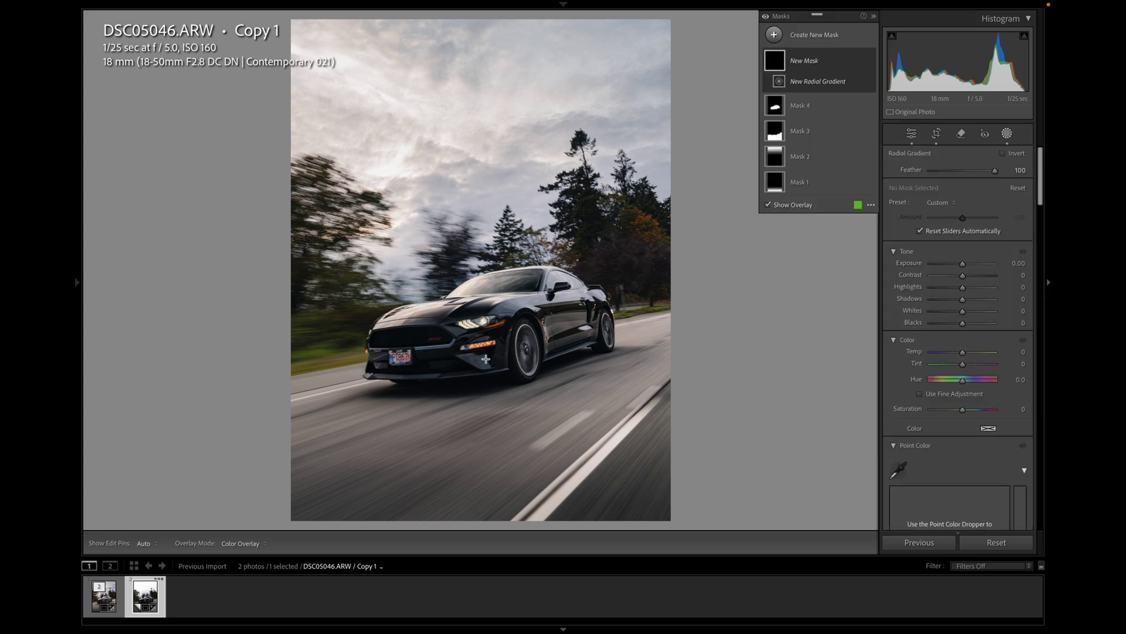
left_click_drag(482, 339, 781, 527)
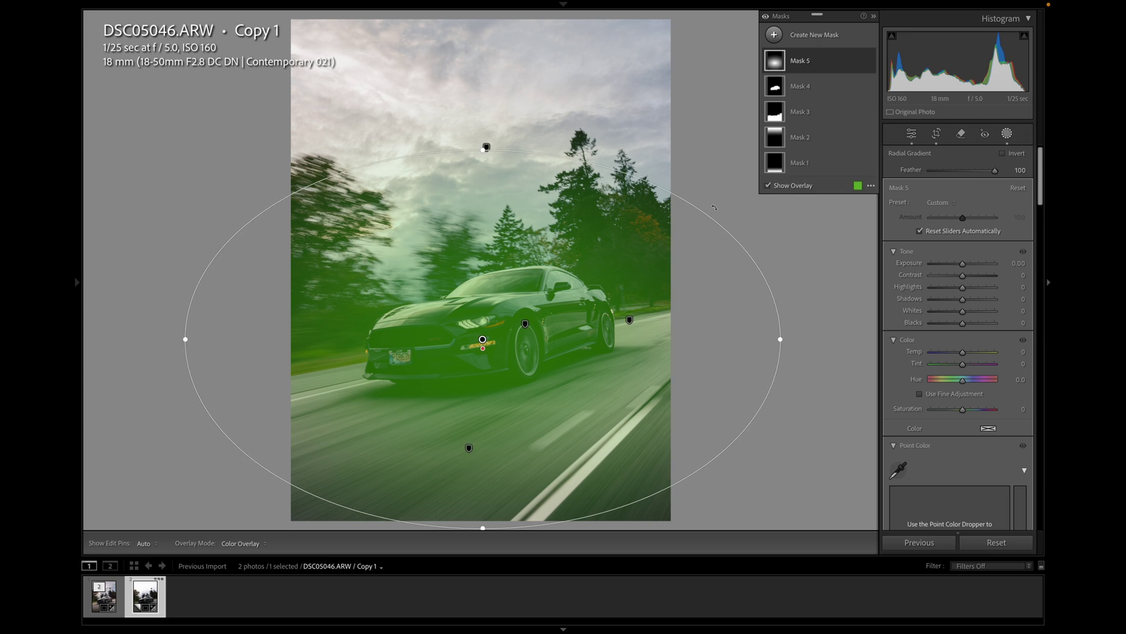
left_click_drag(715, 207, 675, 167)
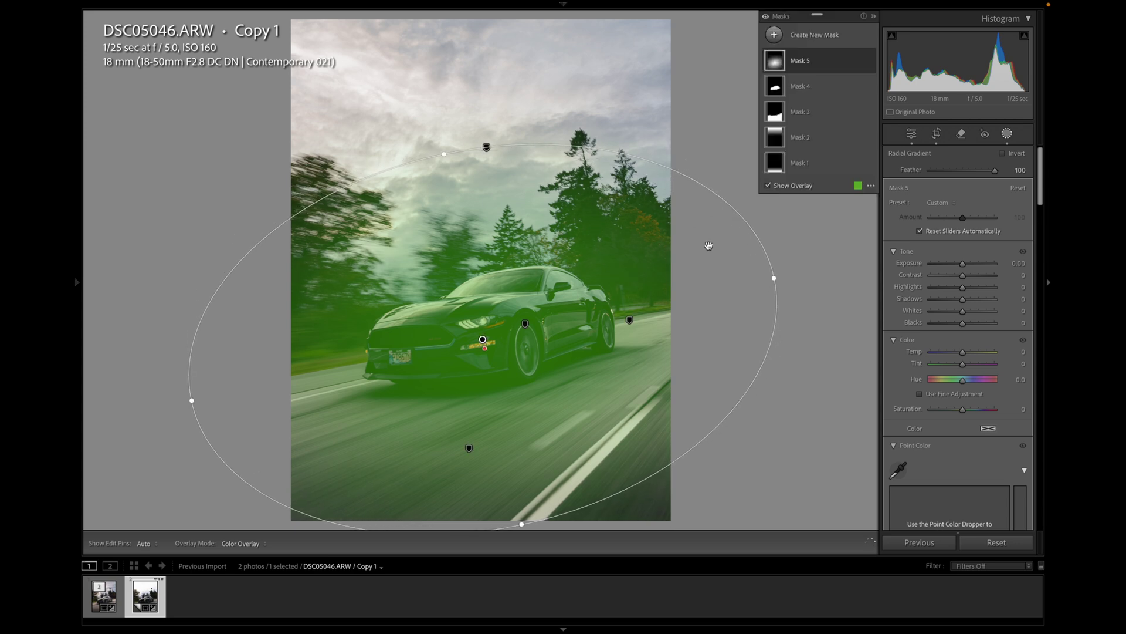
left_click_drag(445, 154, 432, 115)
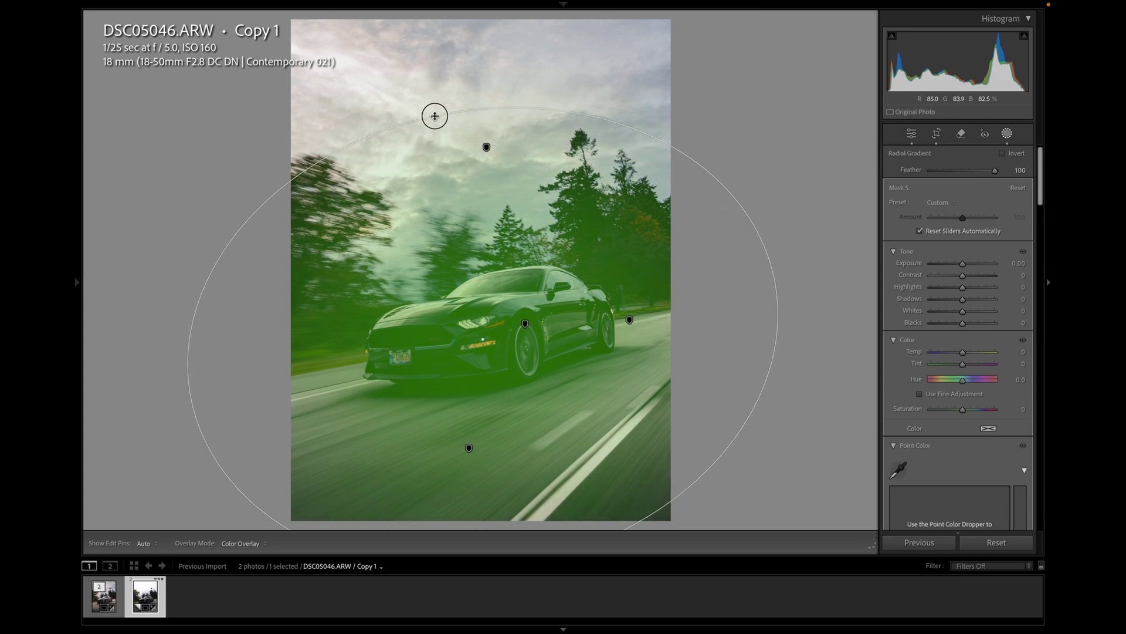
- Invert the radial mask, nudge it up, set Feather 54 and Exposure −1.08, and close Masking
left_click(1005, 156)
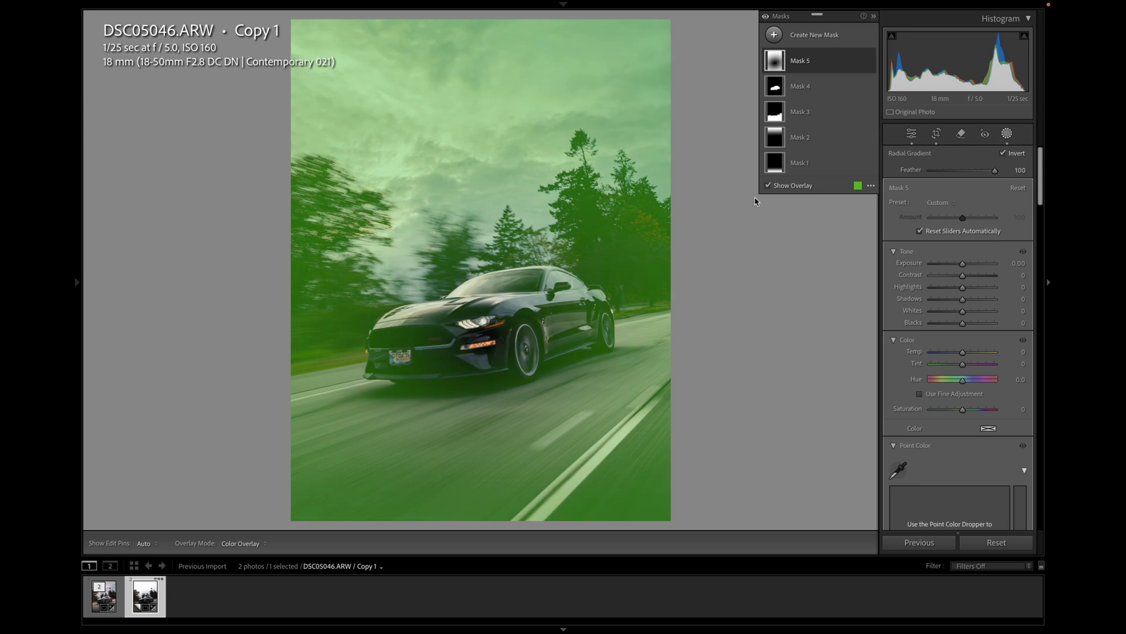
left_click_drag(483, 339, 483, 326)
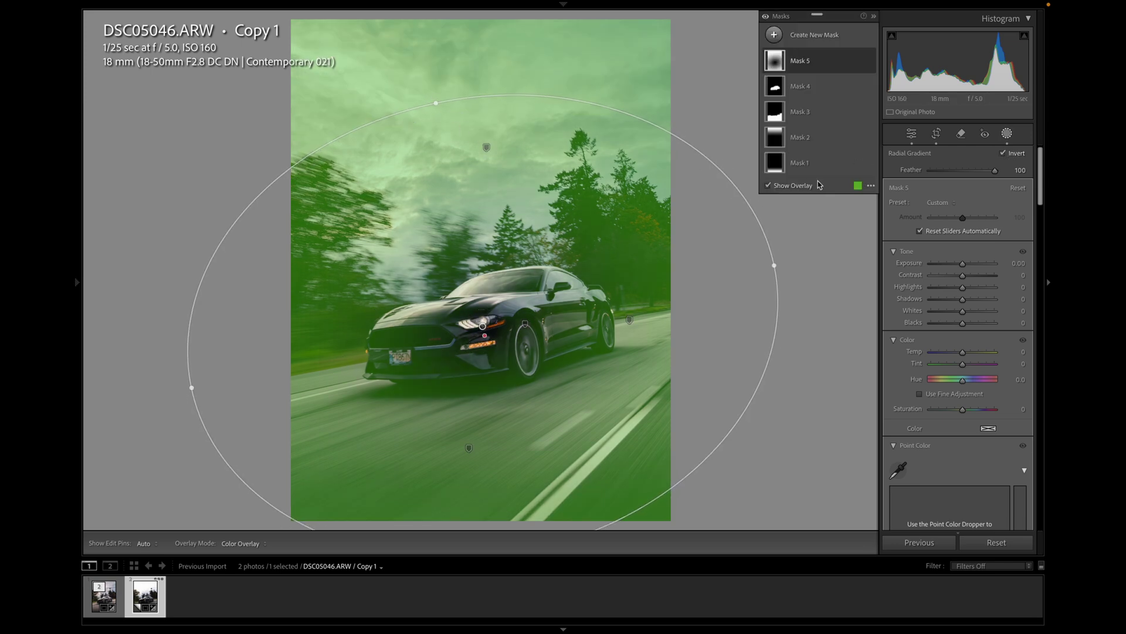
left_click_drag(995, 171, 964, 178)
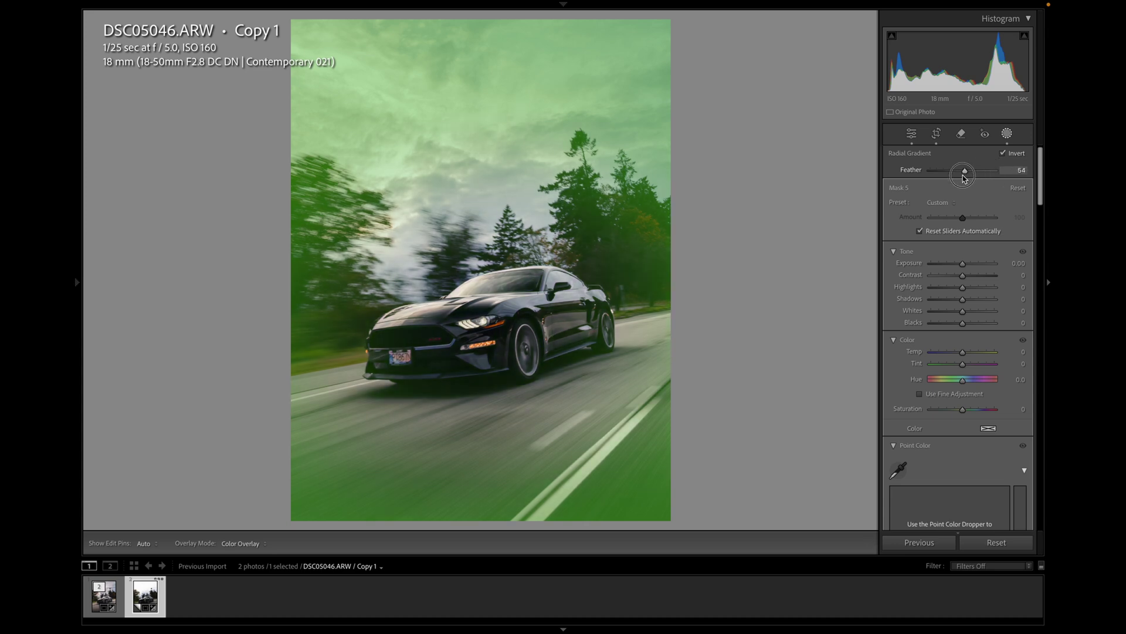
left_click_drag(962, 264, 954, 271)
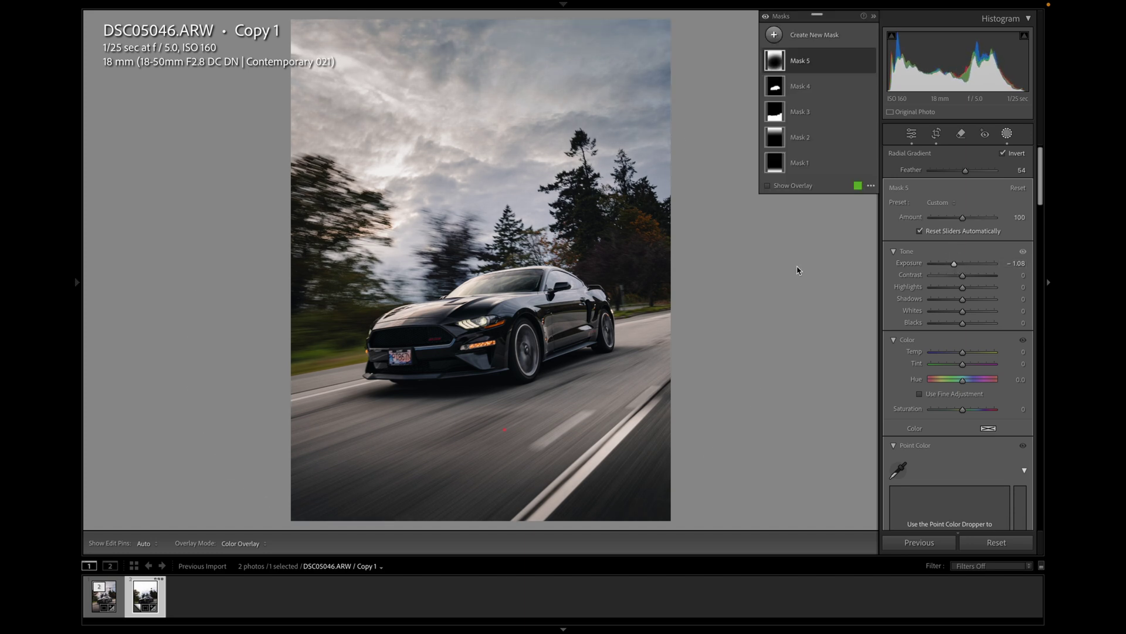
left_click(912, 133)
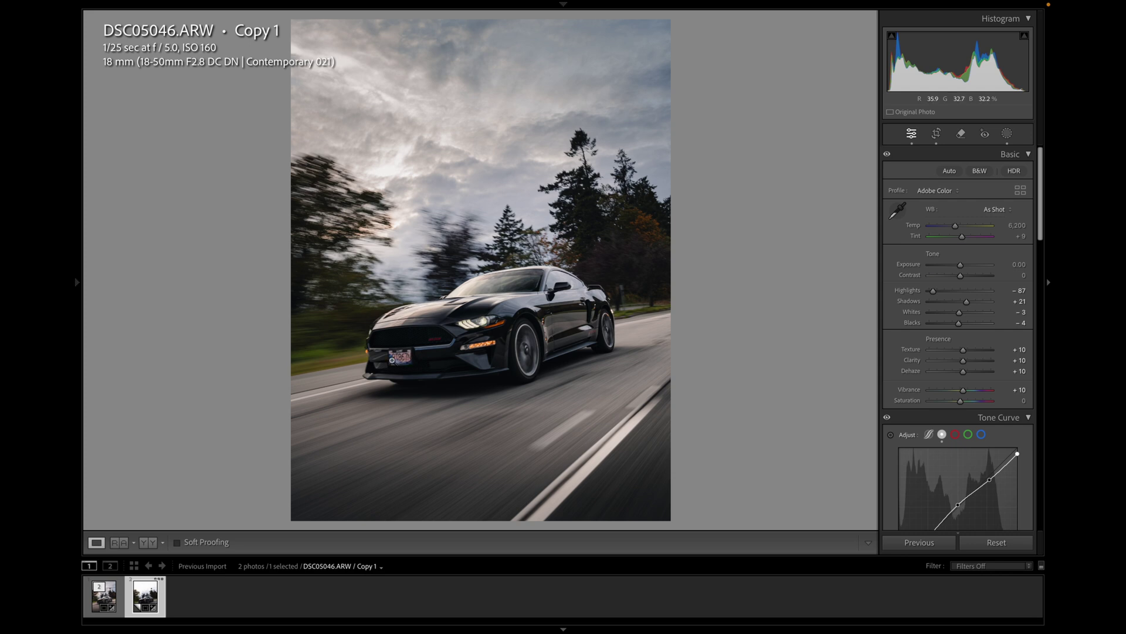
- Erase the car's front licence plate with the generative AI Remove tool
key("q")
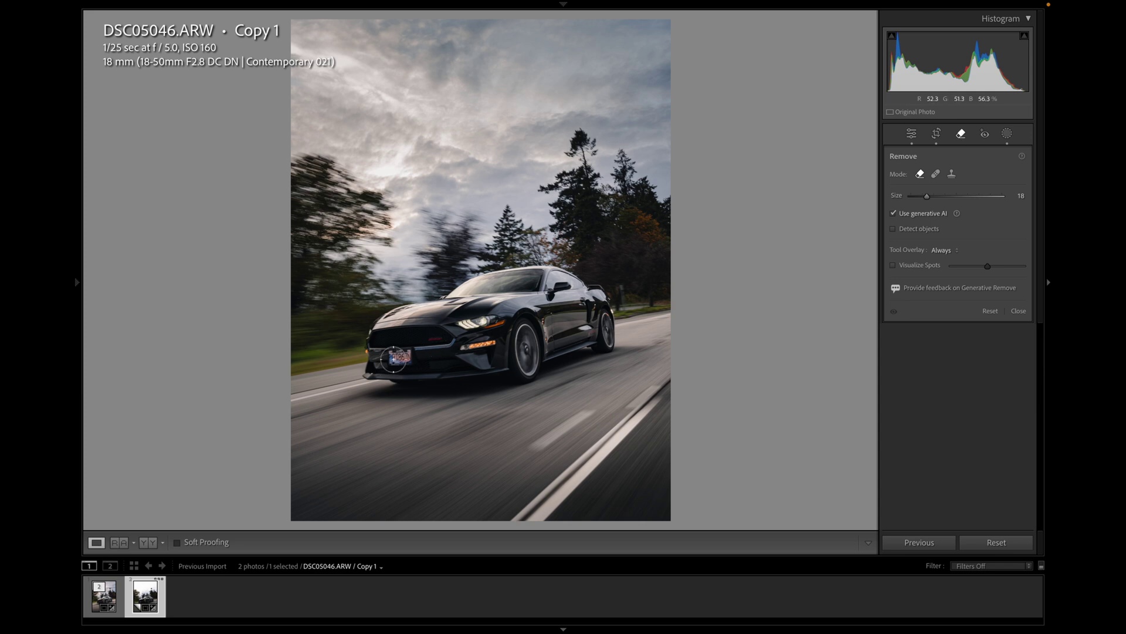
left_click_drag(390, 359, 406, 359)
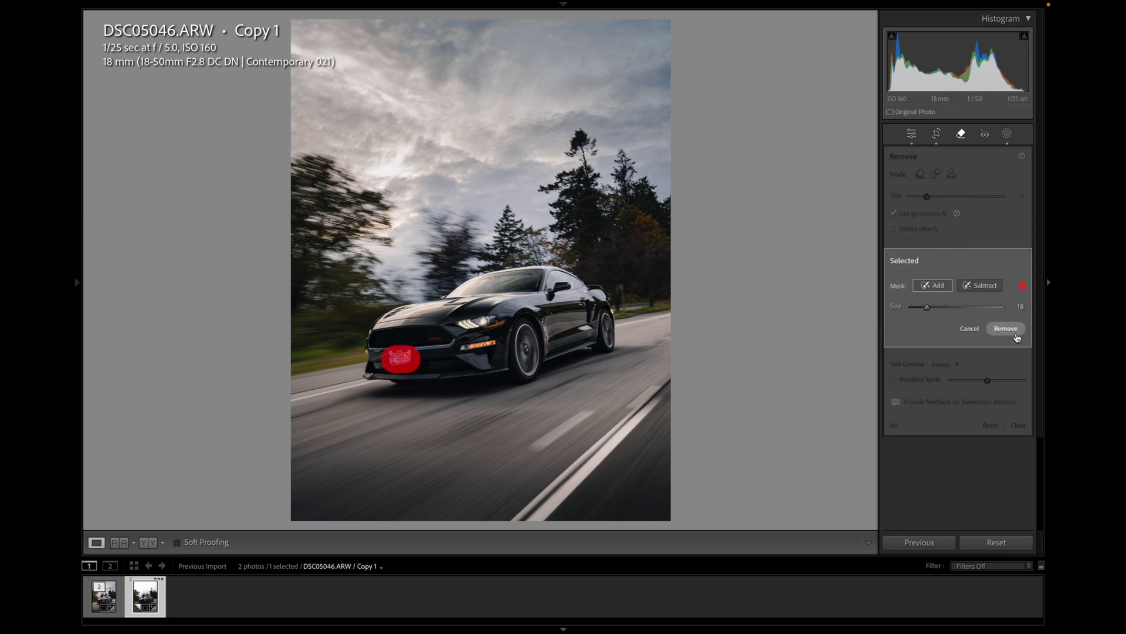
left_click(1017, 337)
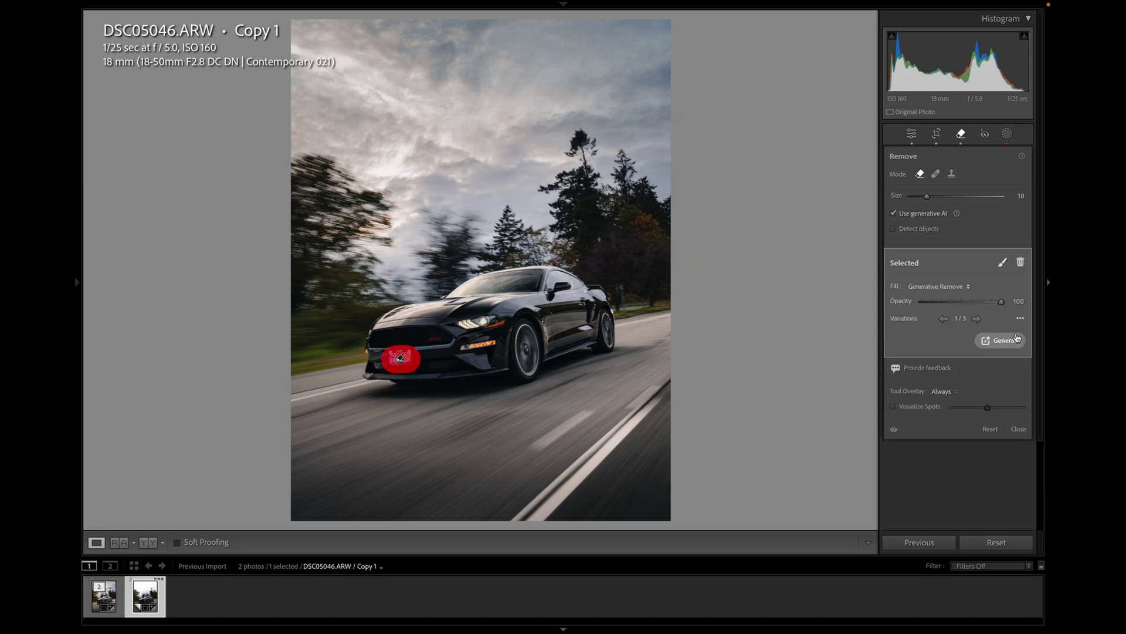
left_click(911, 133)
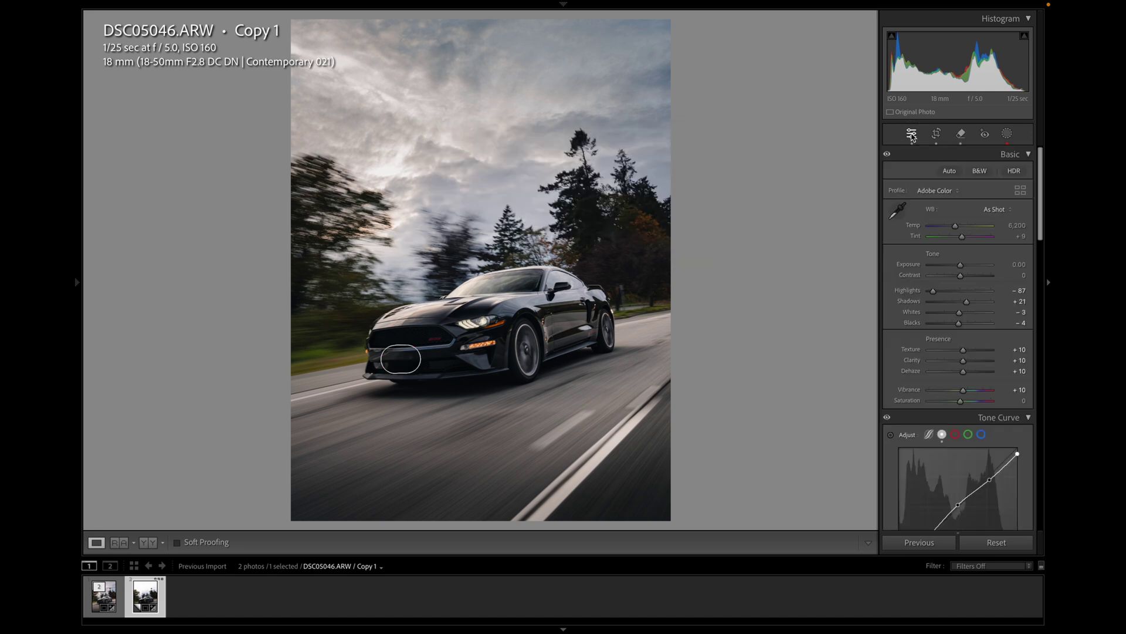
- Brush a mask over the left front bumper and darken it to Exposure −1.11
left_click(388, 360)
key("k")
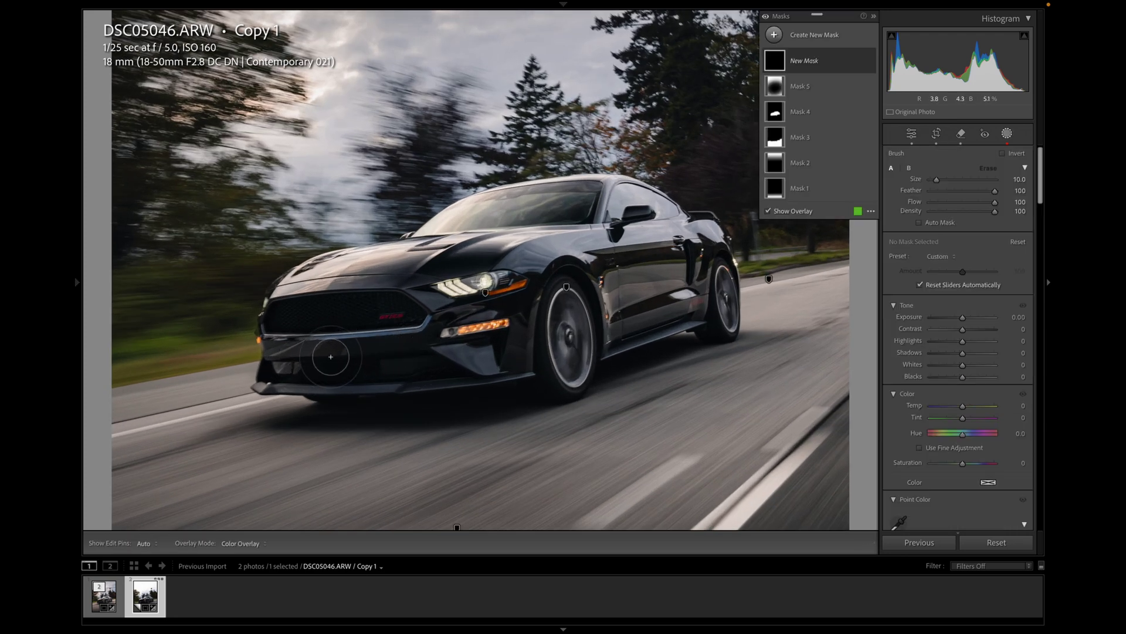
left_click_drag(332, 358, 261, 353)
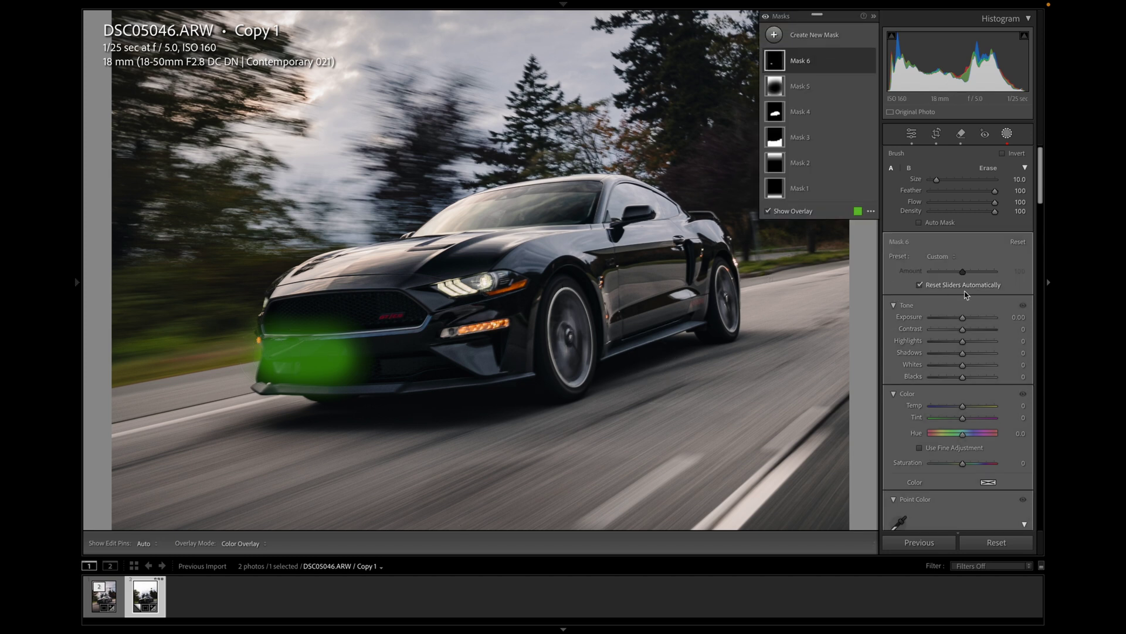
left_click_drag(962, 316, 954, 326)
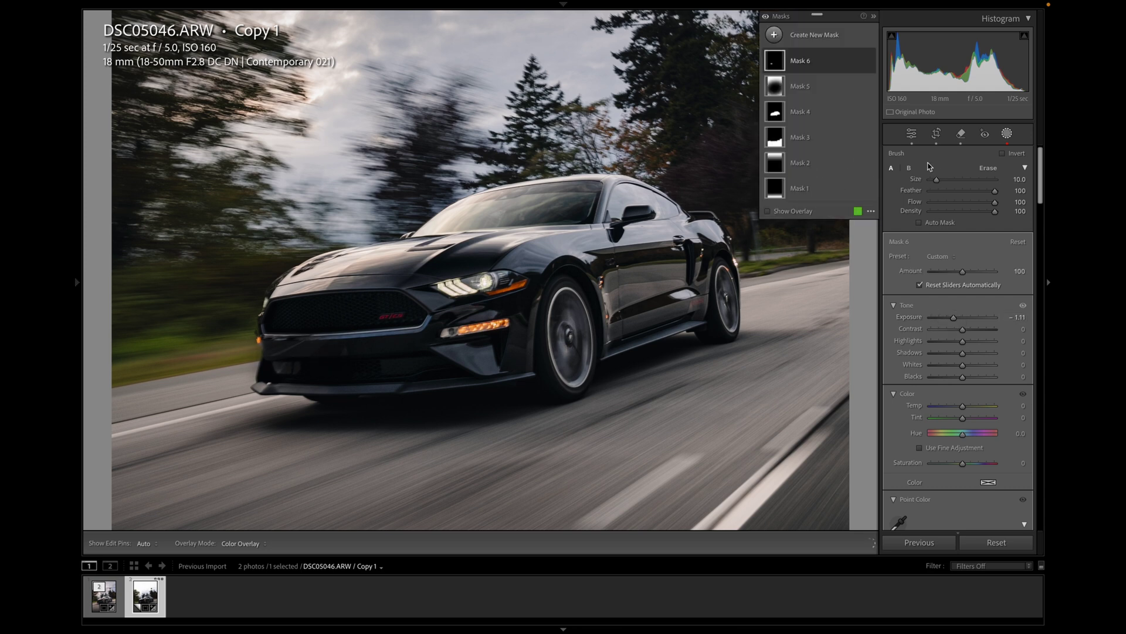
left_click(869, 61)
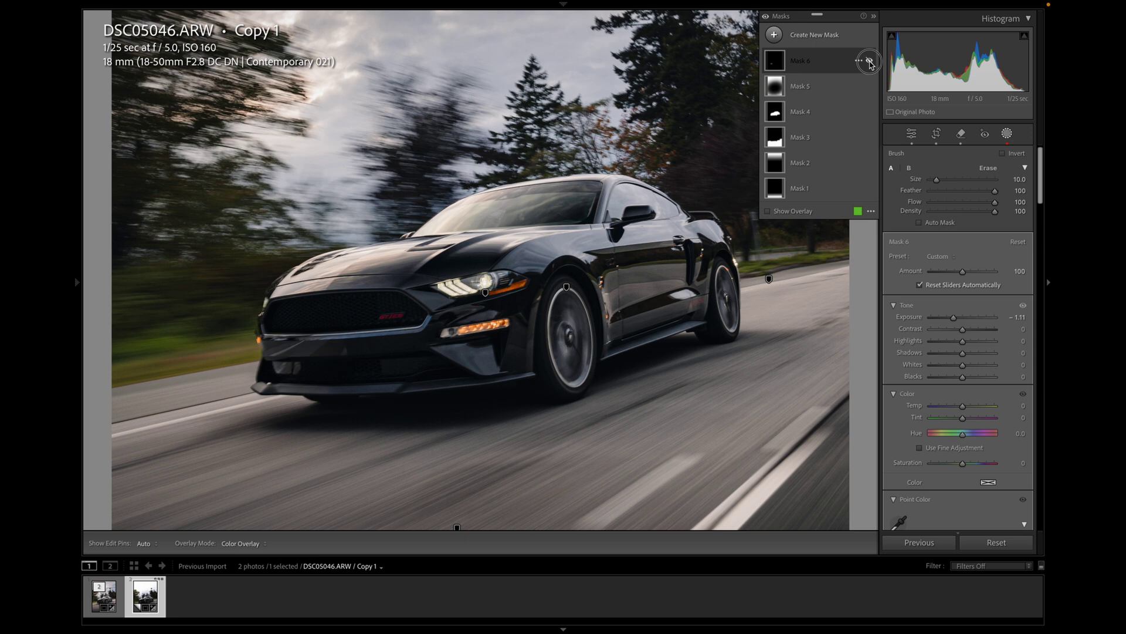
left_click(870, 61)
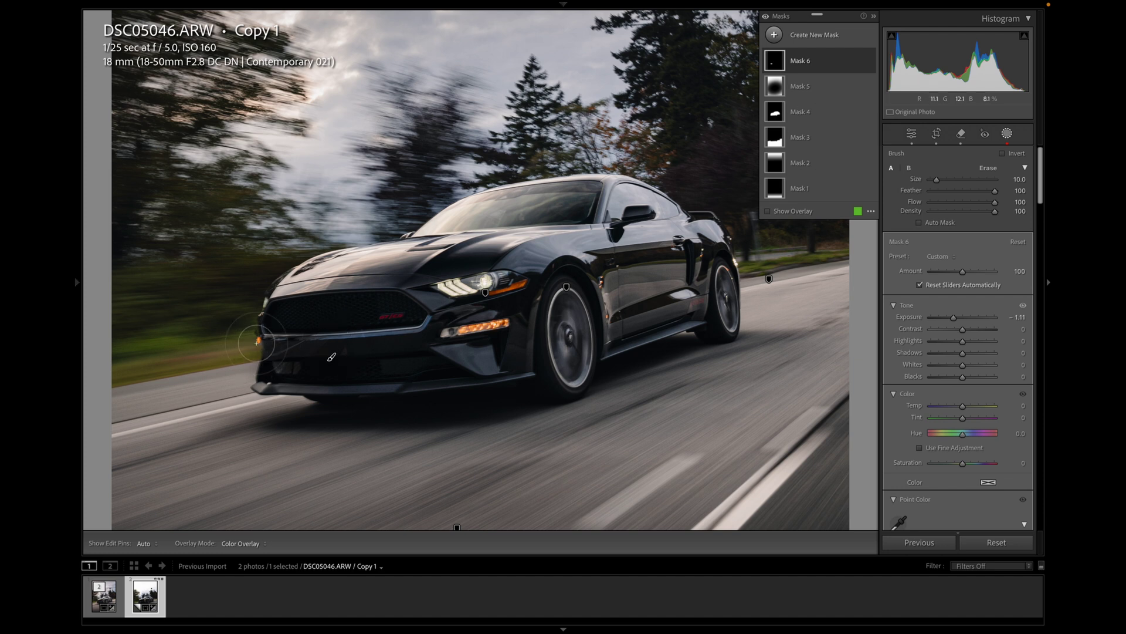
left_click(911, 136)
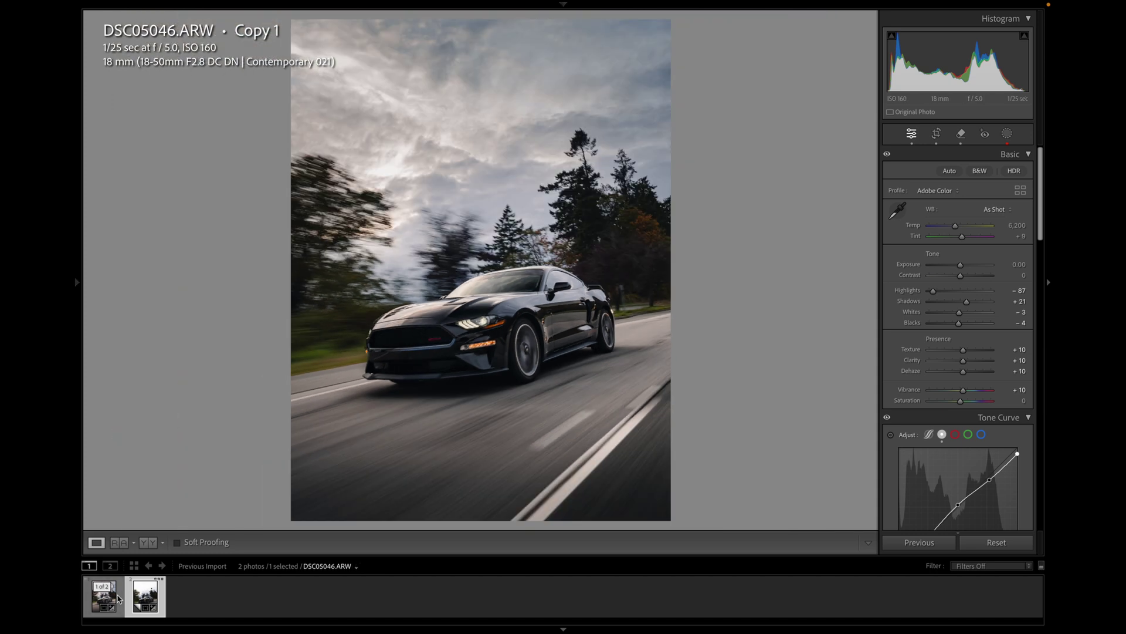
- Show DSC05046.ARW in Before/After side-by-side view with the right panel hidden and lights dimmed
left_click(109, 597)
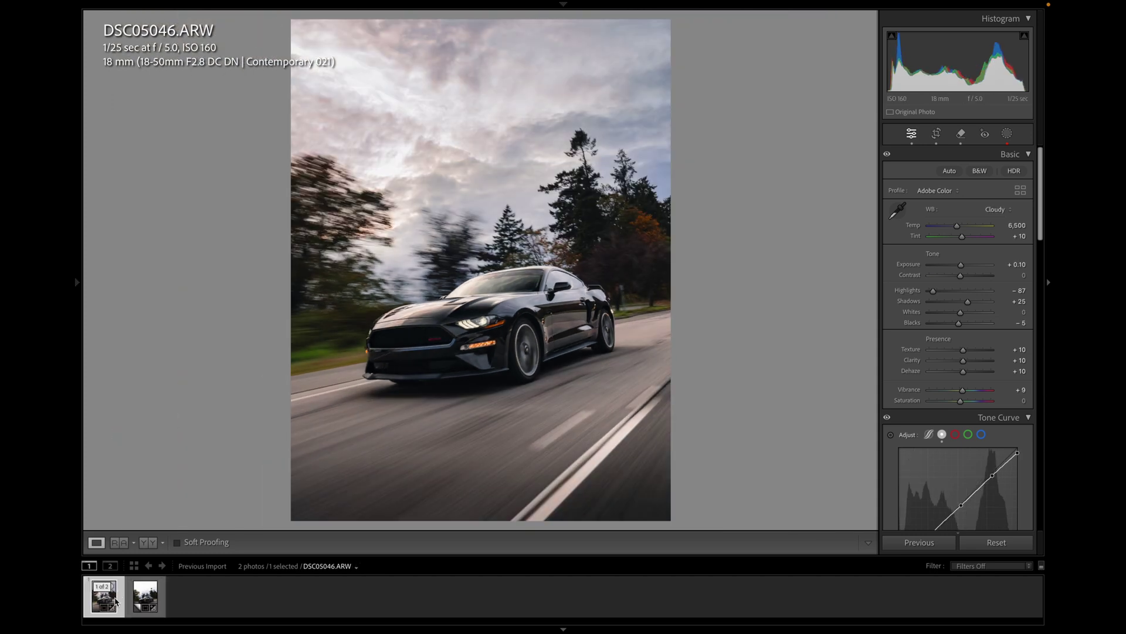
key("y")
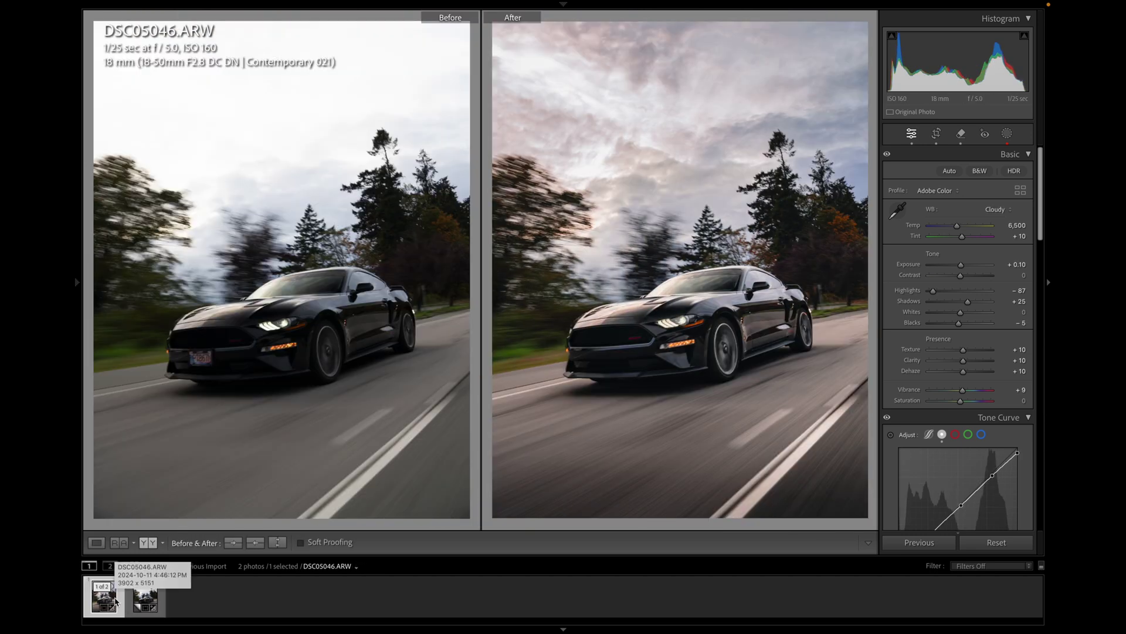
left_click(1050, 257)
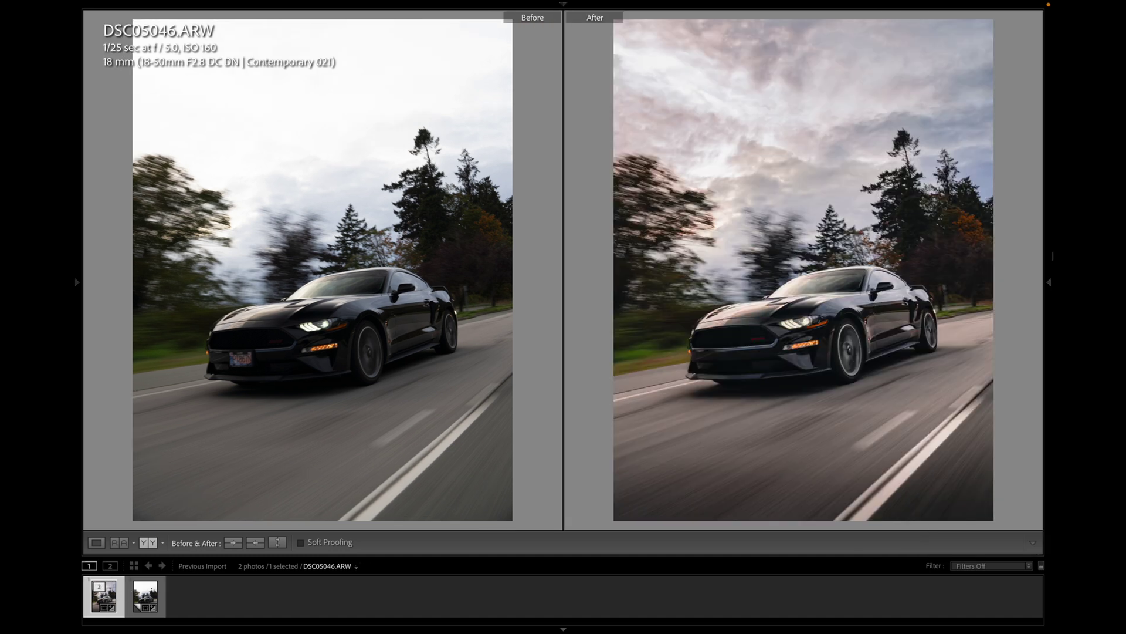
key("l")
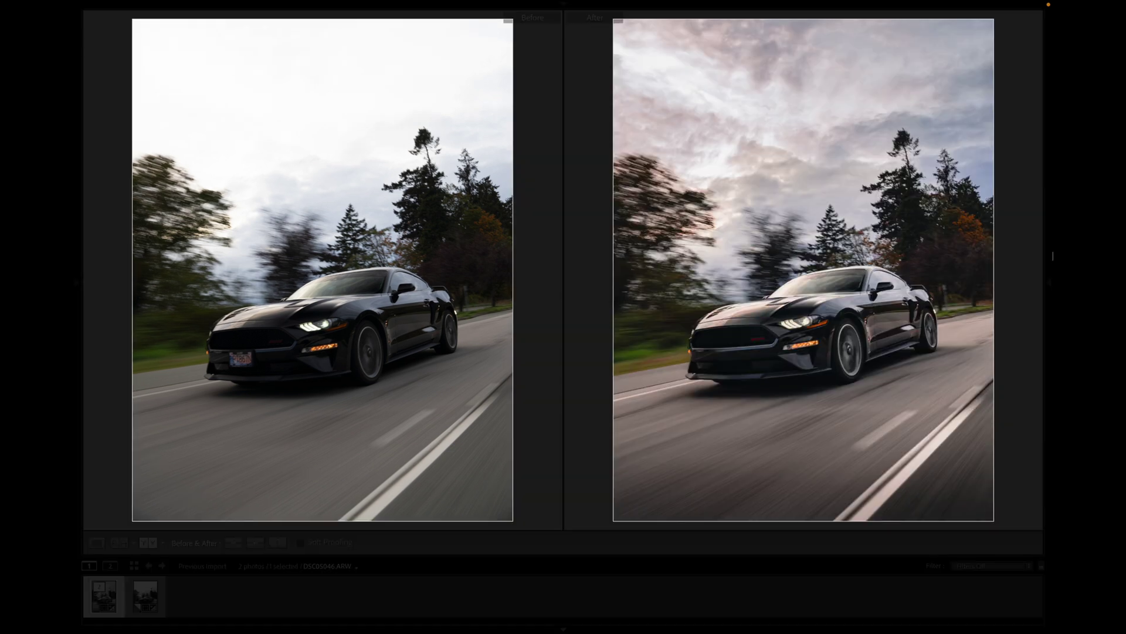